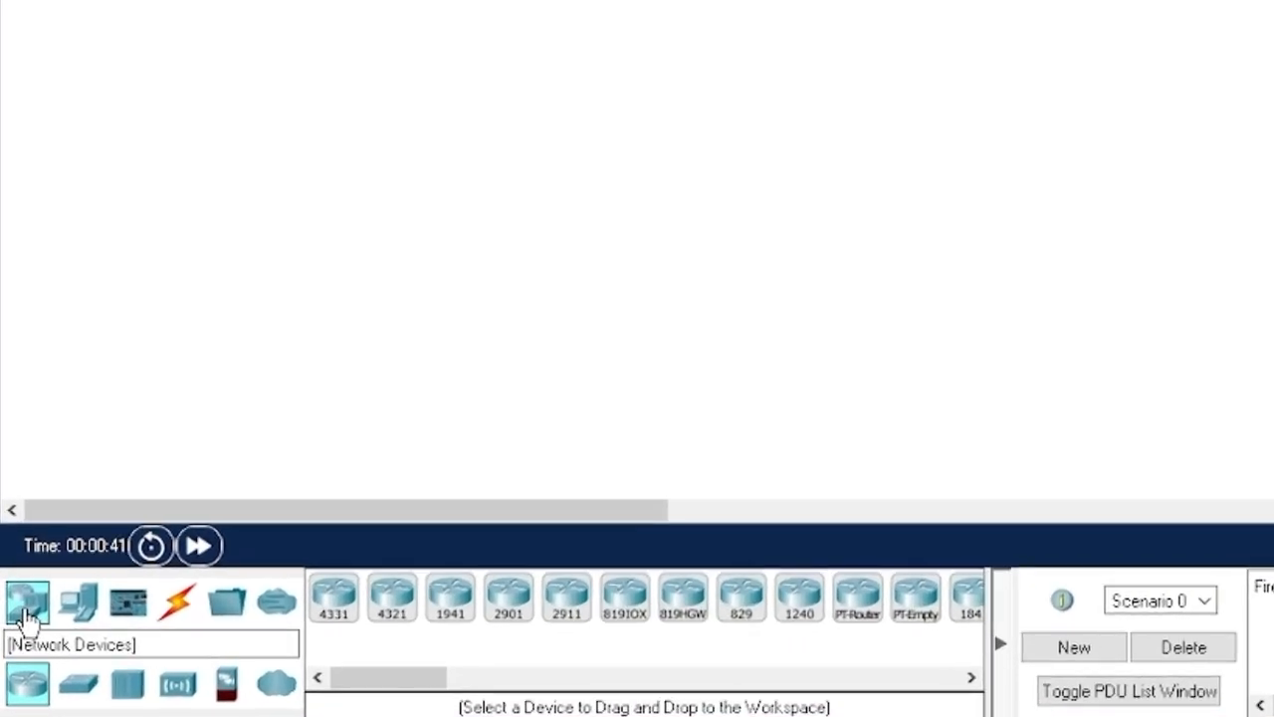
- Place an 1841 router at the top of the workspace
click(27, 610)
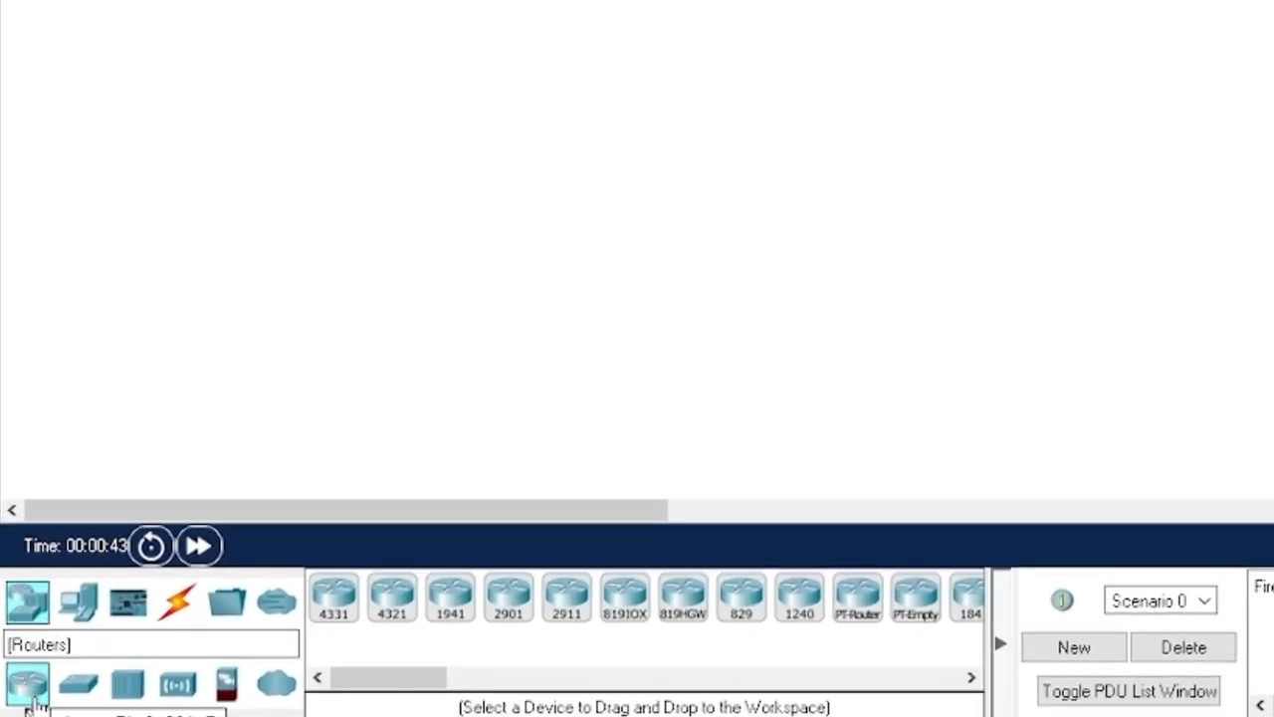
drag(409, 687, 472, 683)
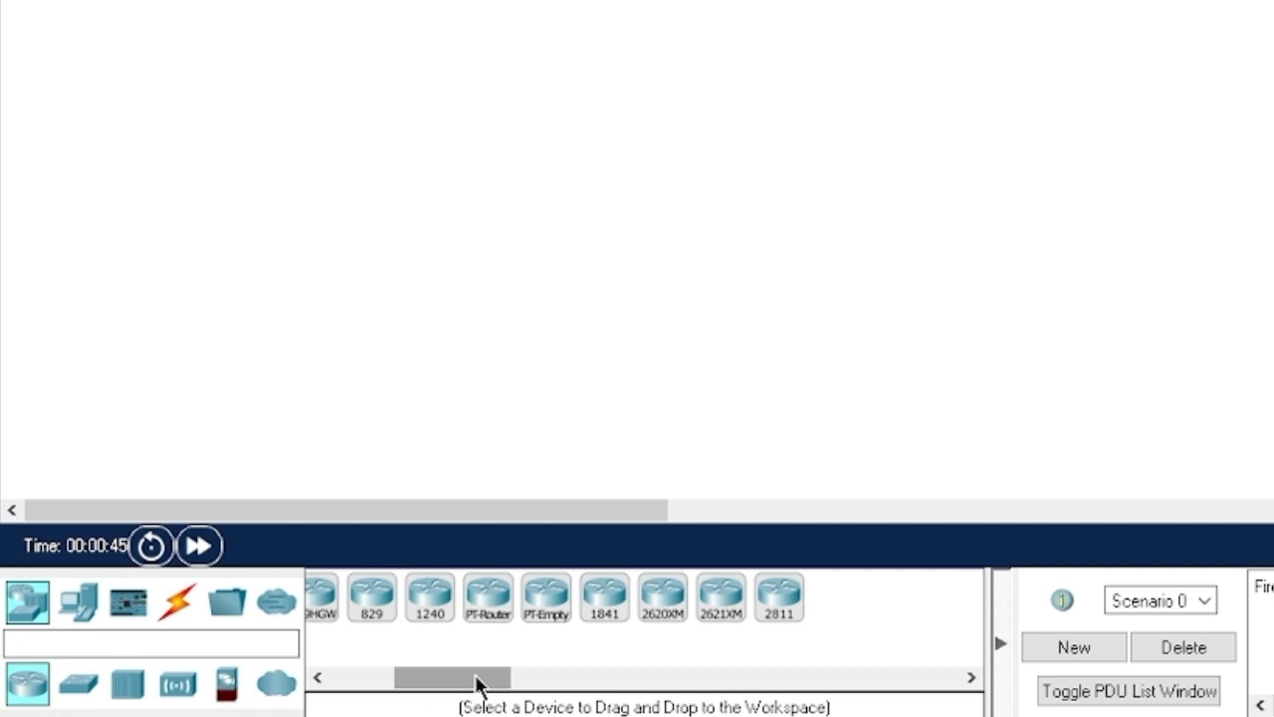
drag(605, 609, 966, 45)
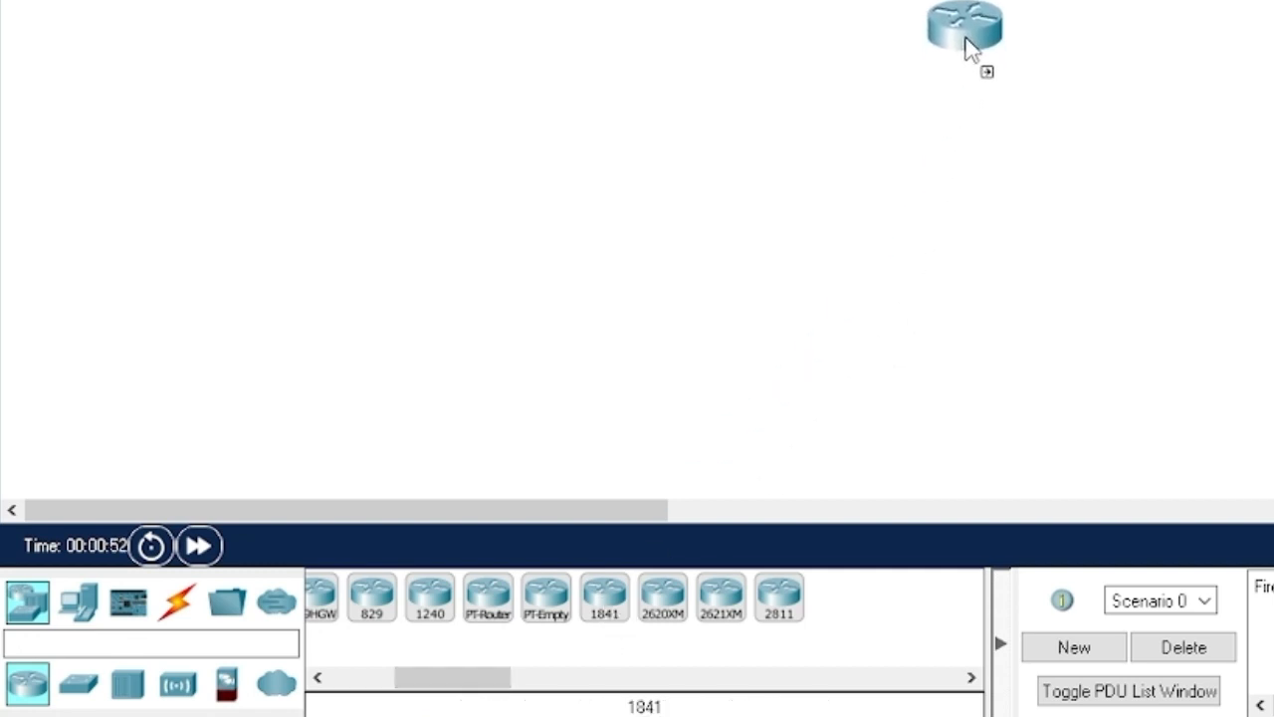
drag(966, 45, 1007, 40)
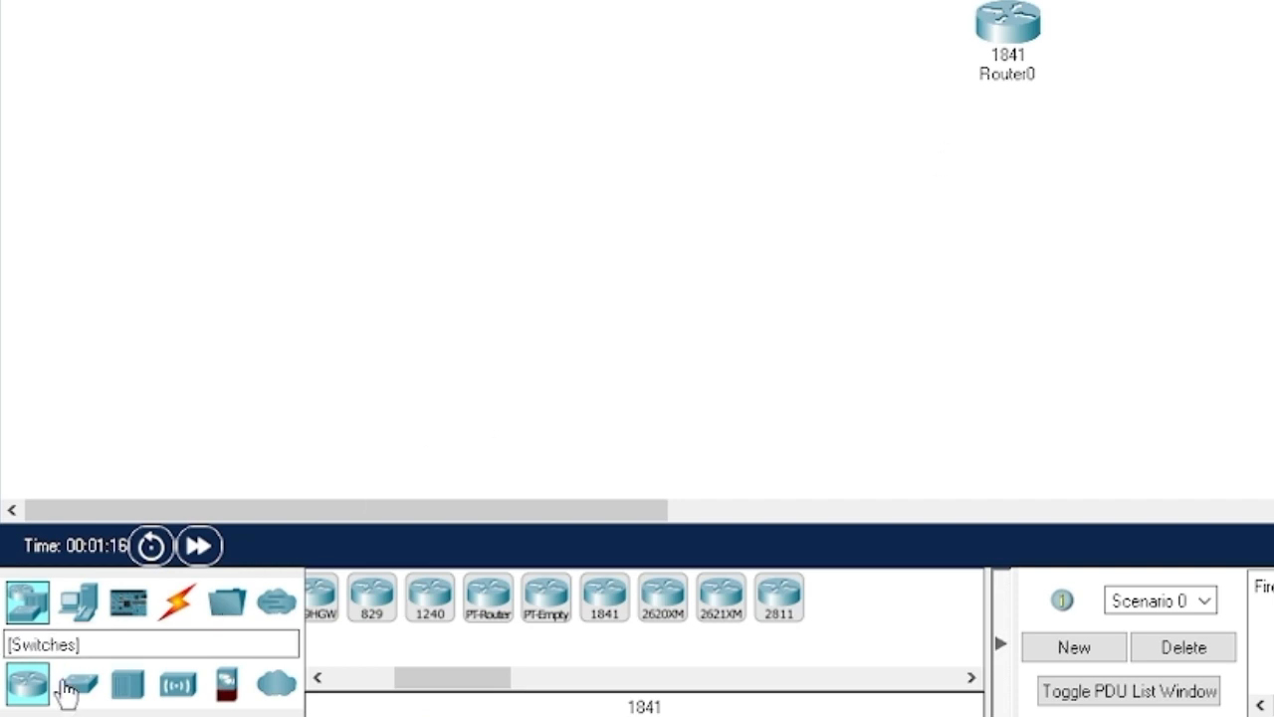
- Add a 2950-24 switch below the router and a printer near the top
click(79, 689)
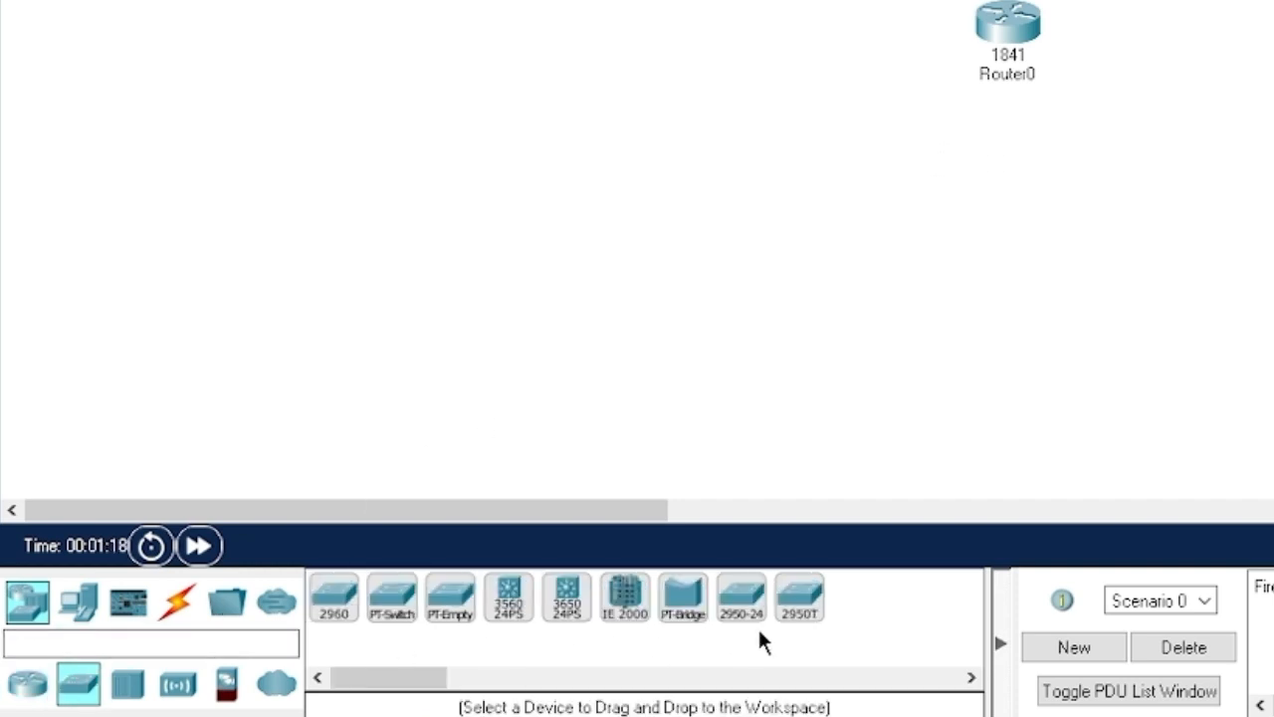
drag(737, 620, 894, 191)
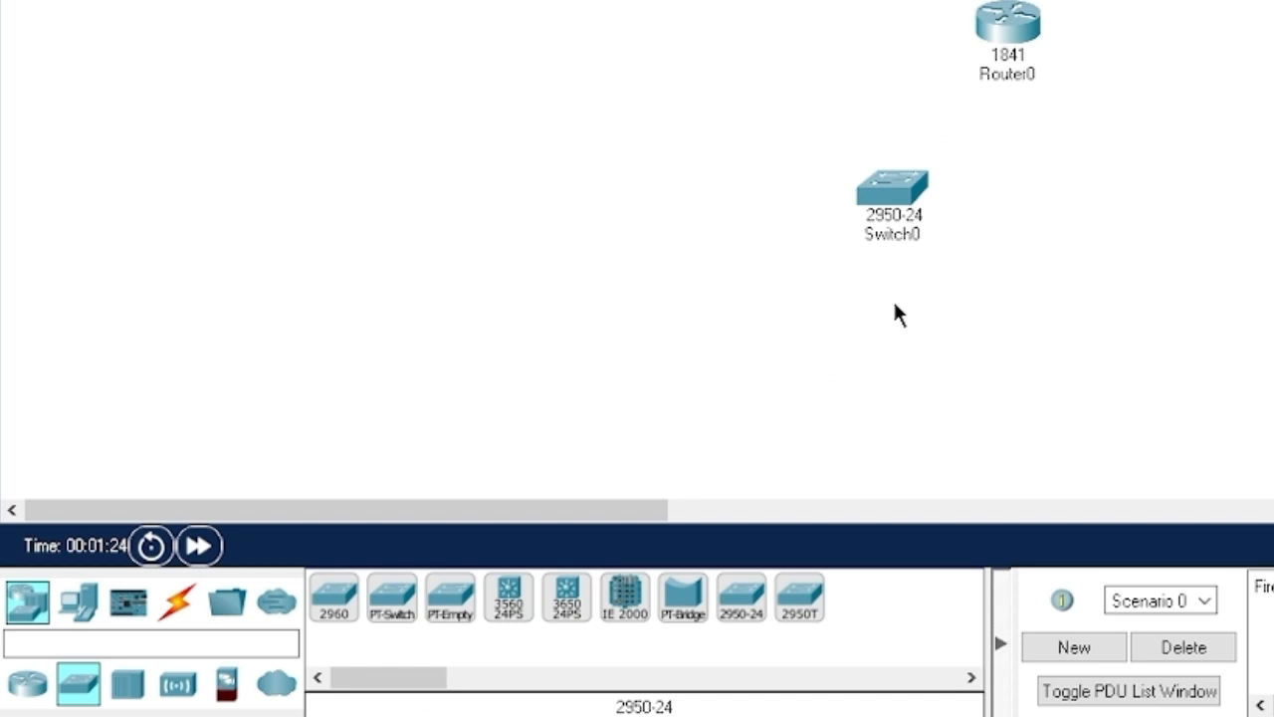
click(79, 606)
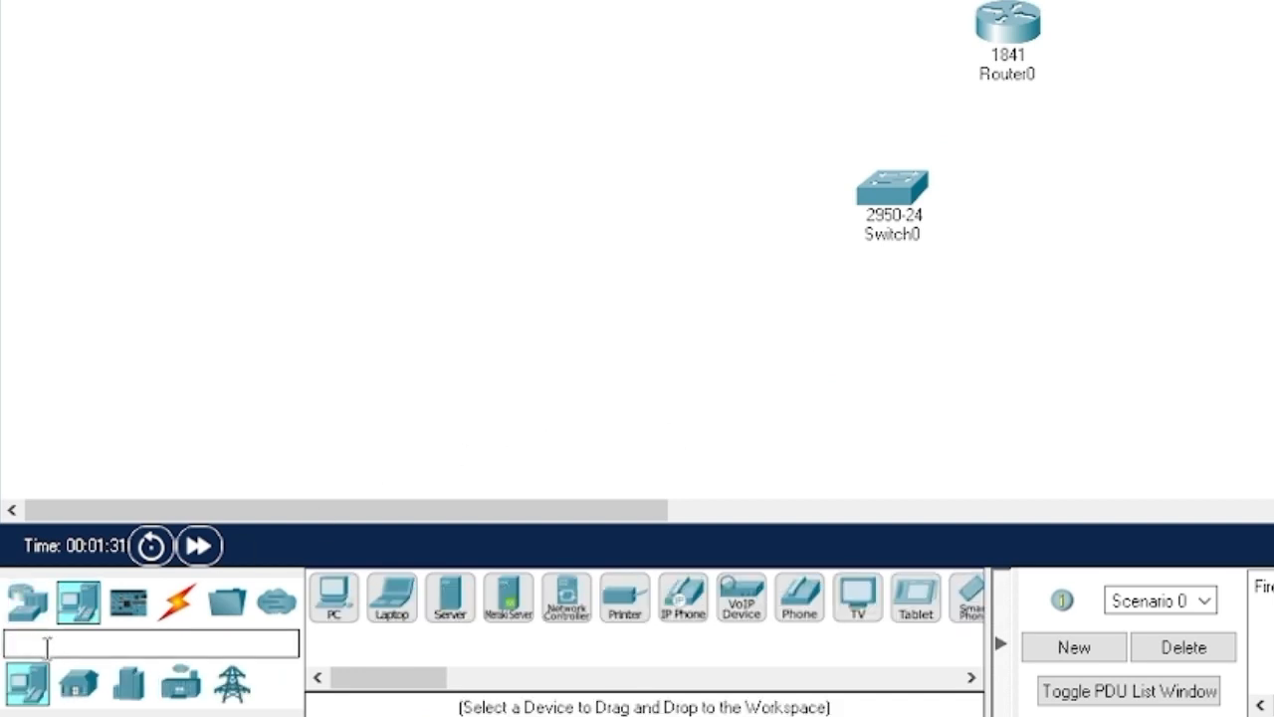
drag(389, 682, 415, 683)
drag(614, 610, 809, 51)
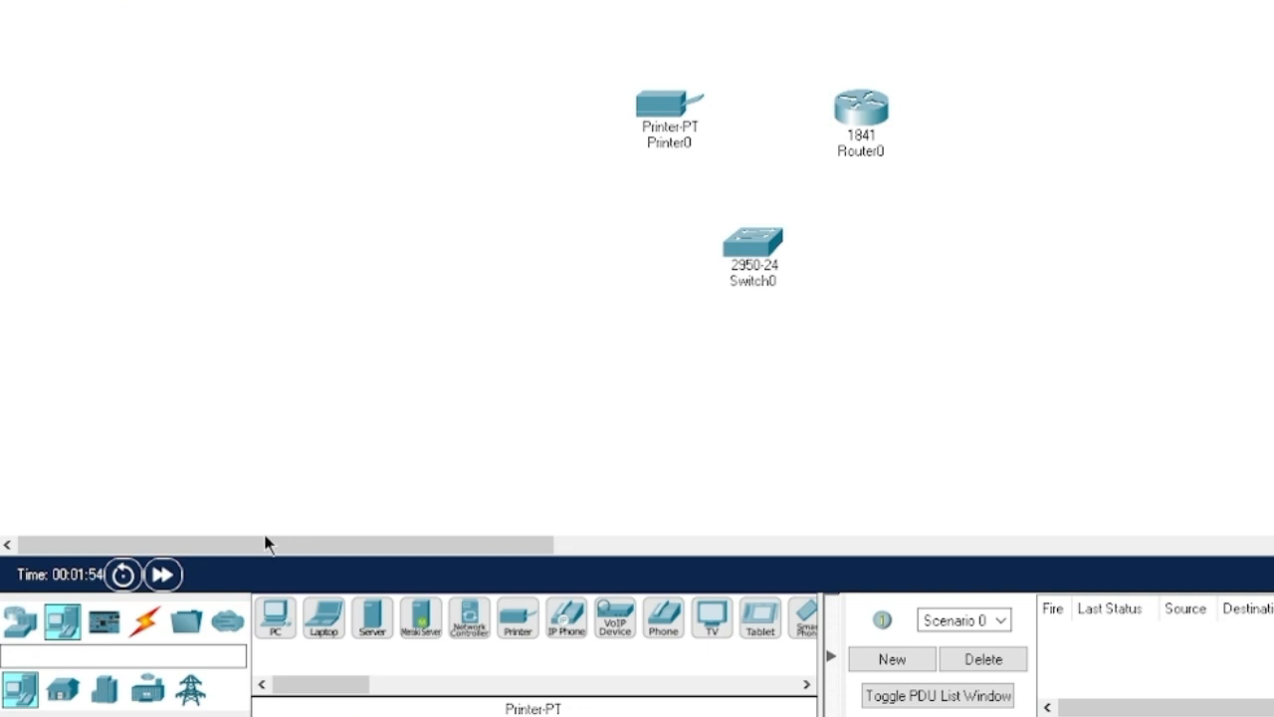
- Drag two AP-PT access points onto the workspace, one on each side of Switch0
click(19, 622)
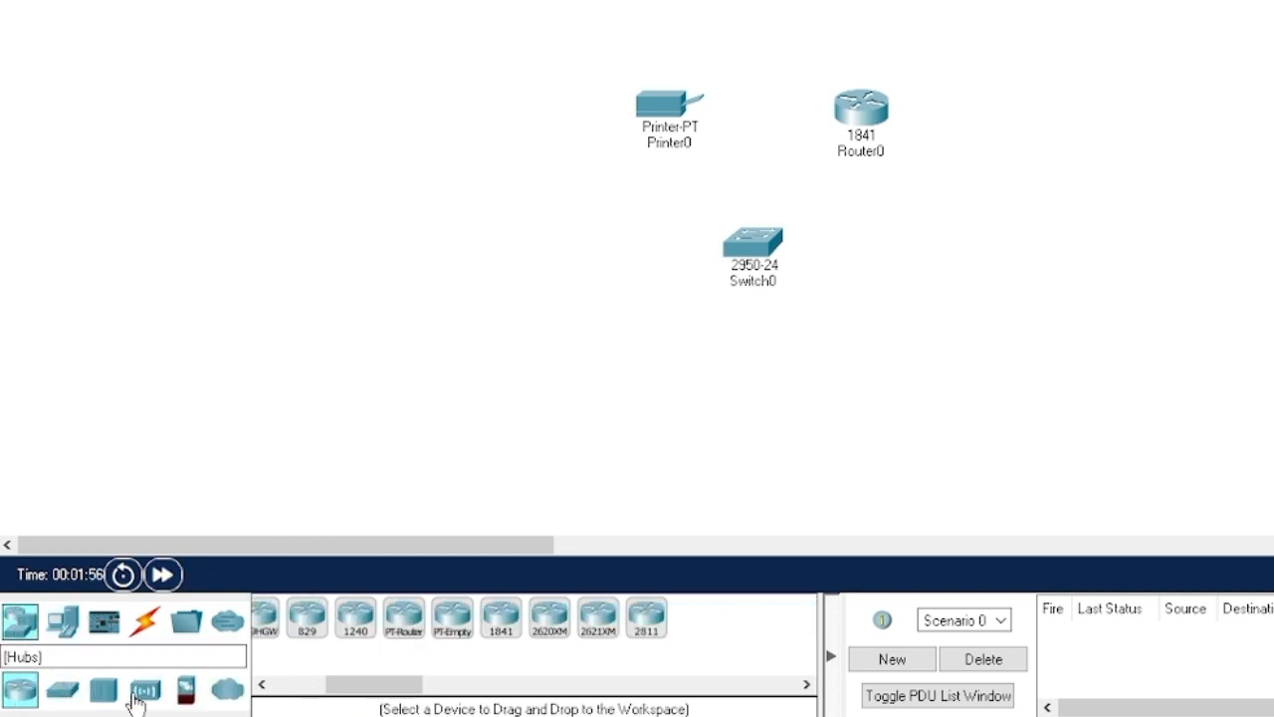
click(151, 693)
drag(300, 684, 347, 686)
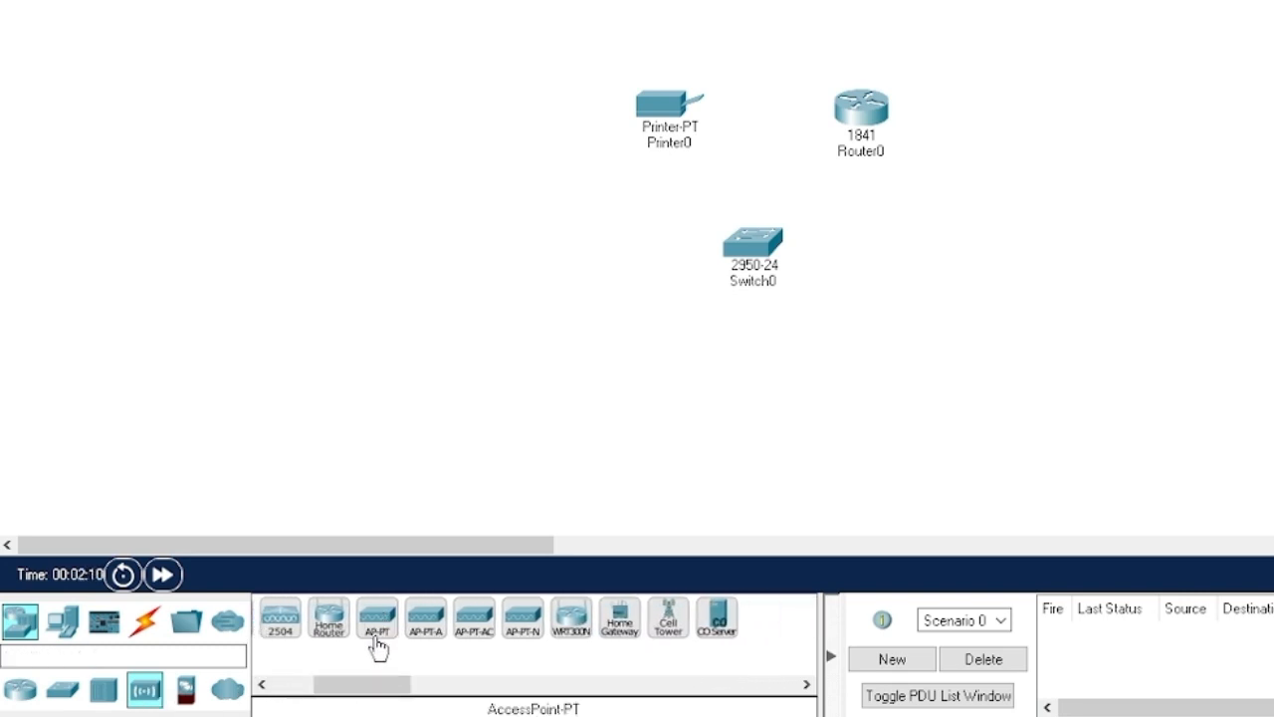
drag(376, 642, 547, 292)
drag(378, 628, 1004, 274)
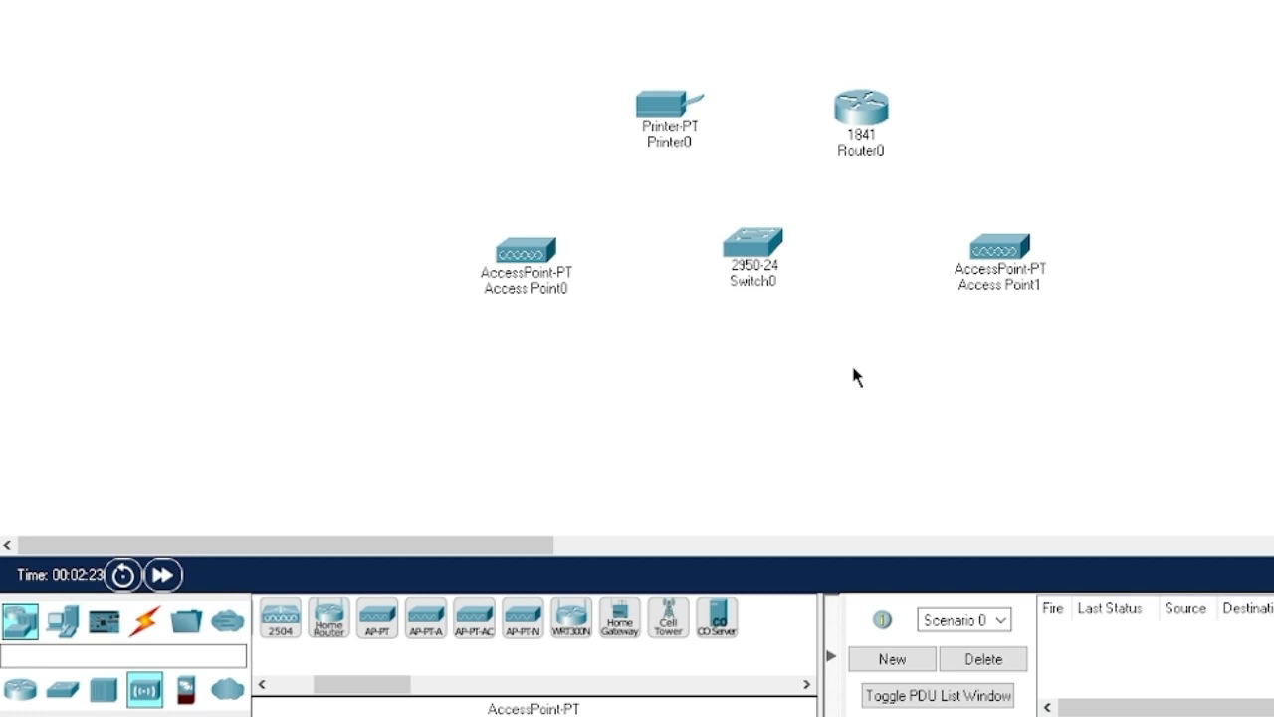
click(64, 622)
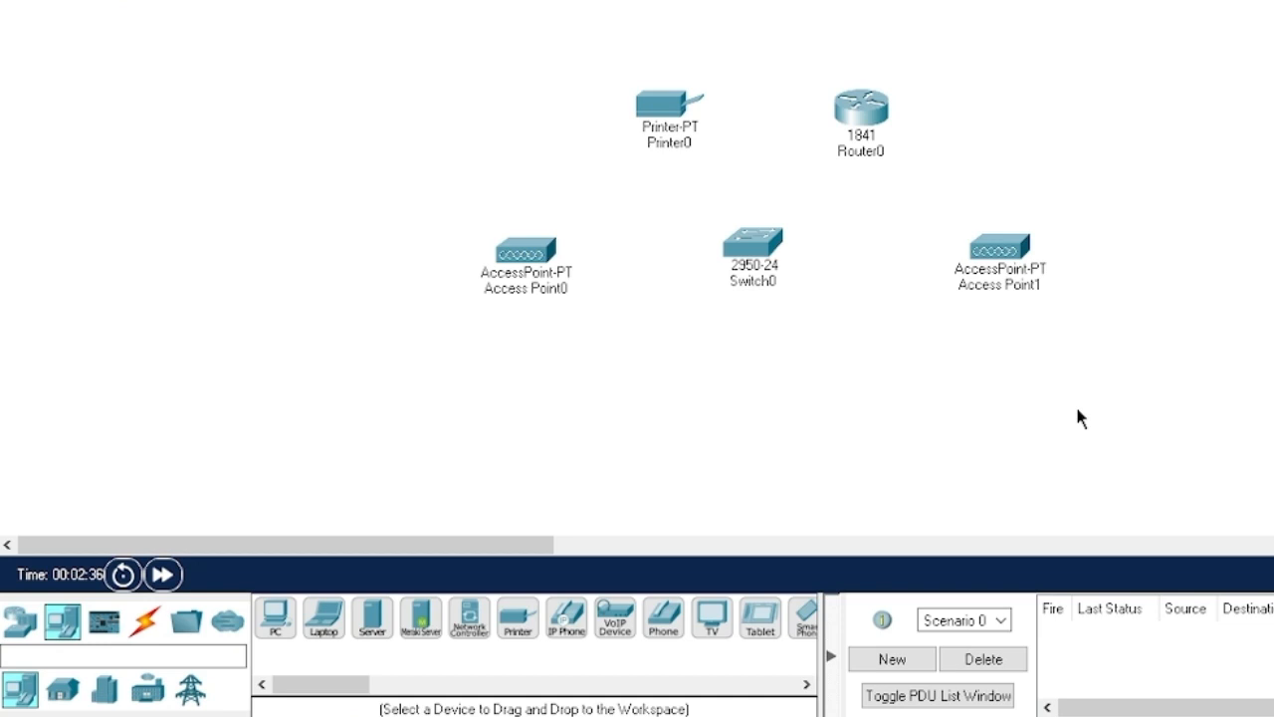
- Add a PC and laptop at the lower right, then a smartphone and tablet at the lower left
click(288, 637)
click(1085, 439)
click(324, 617)
click(927, 427)
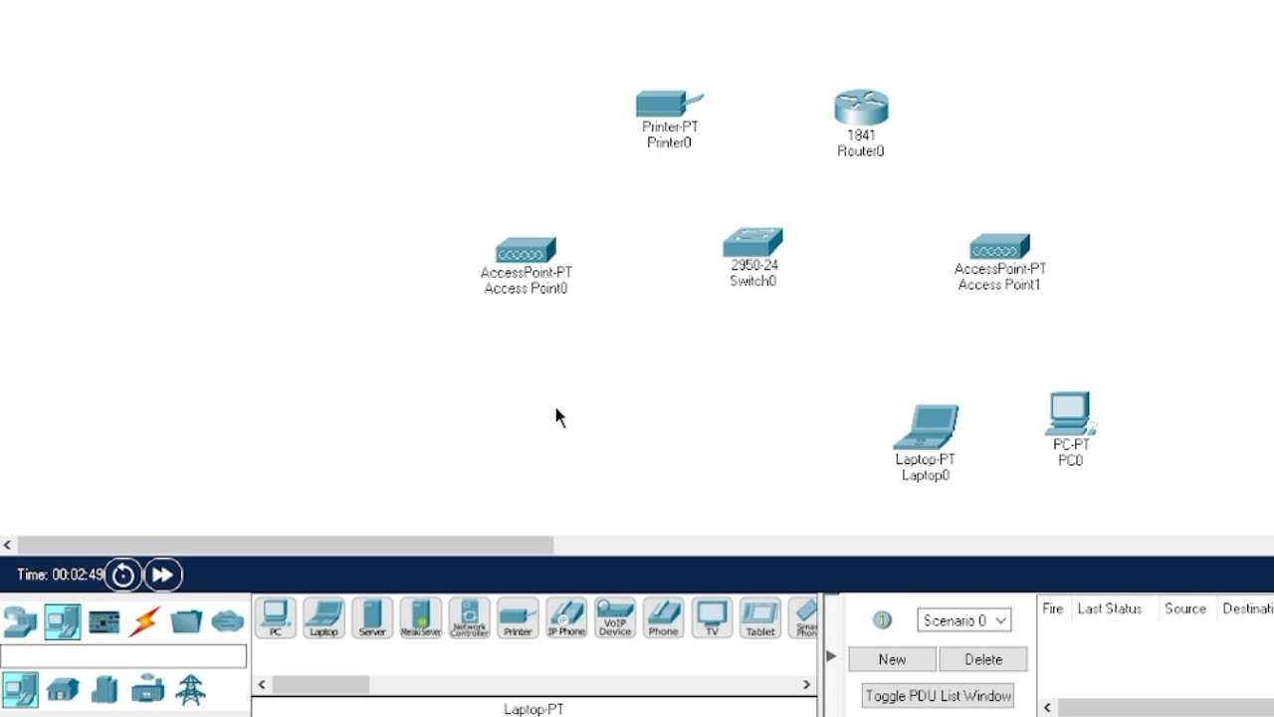
drag(347, 688, 374, 689)
drag(640, 619, 592, 453)
drag(592, 619, 456, 468)
scroll(833, 89, down, 2)
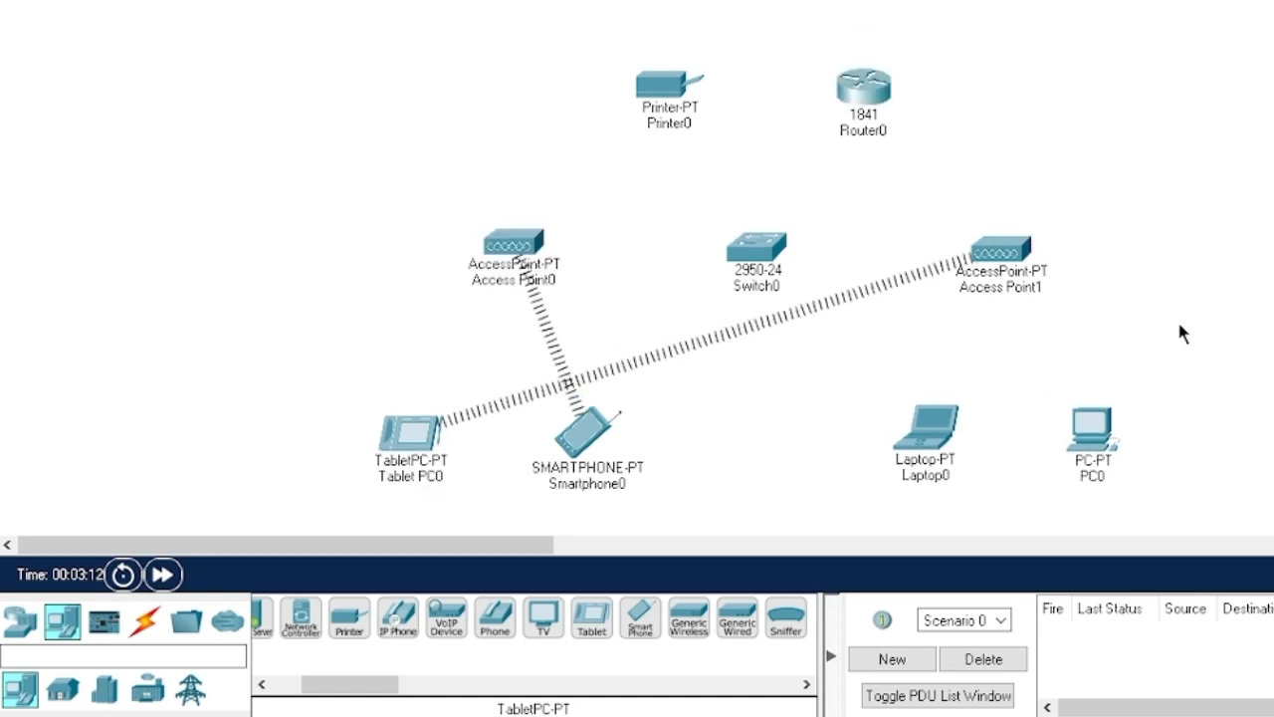
- Cable Router0 Fa0/0 and Printer0 to Switch0 Fa0/1 and Fa0/2 with straight-through copper
click(144, 621)
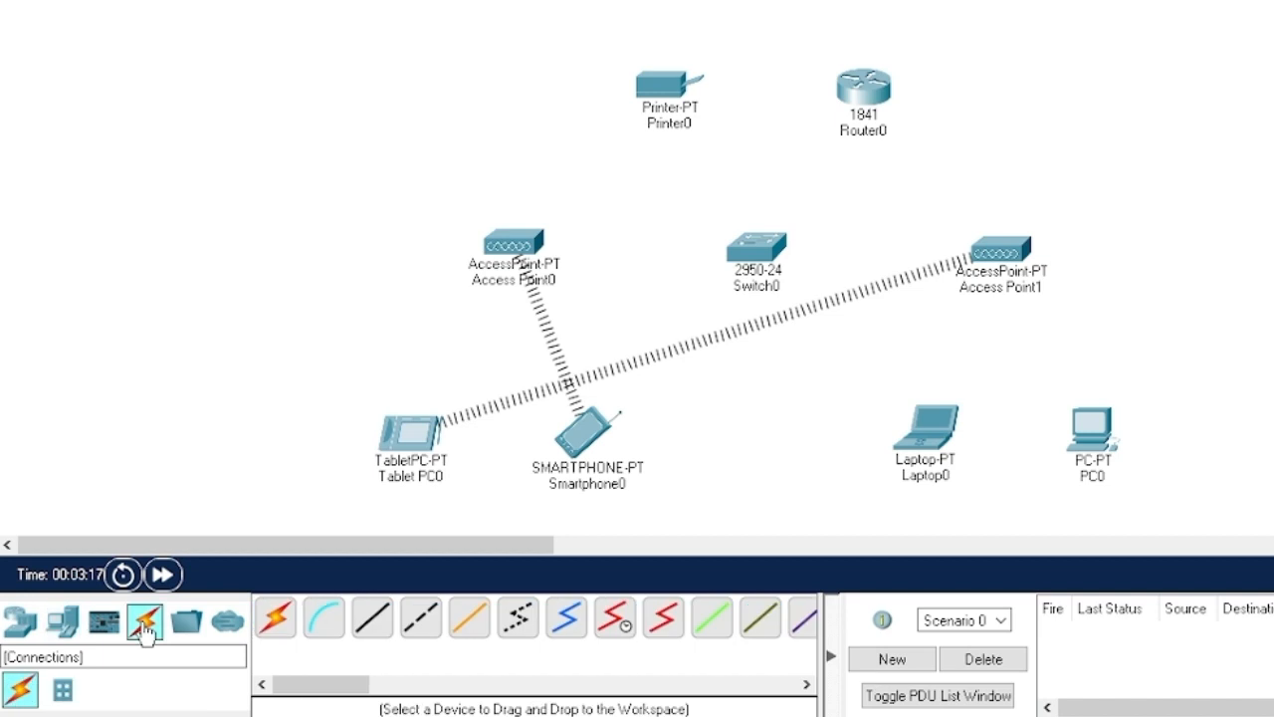
click(370, 628)
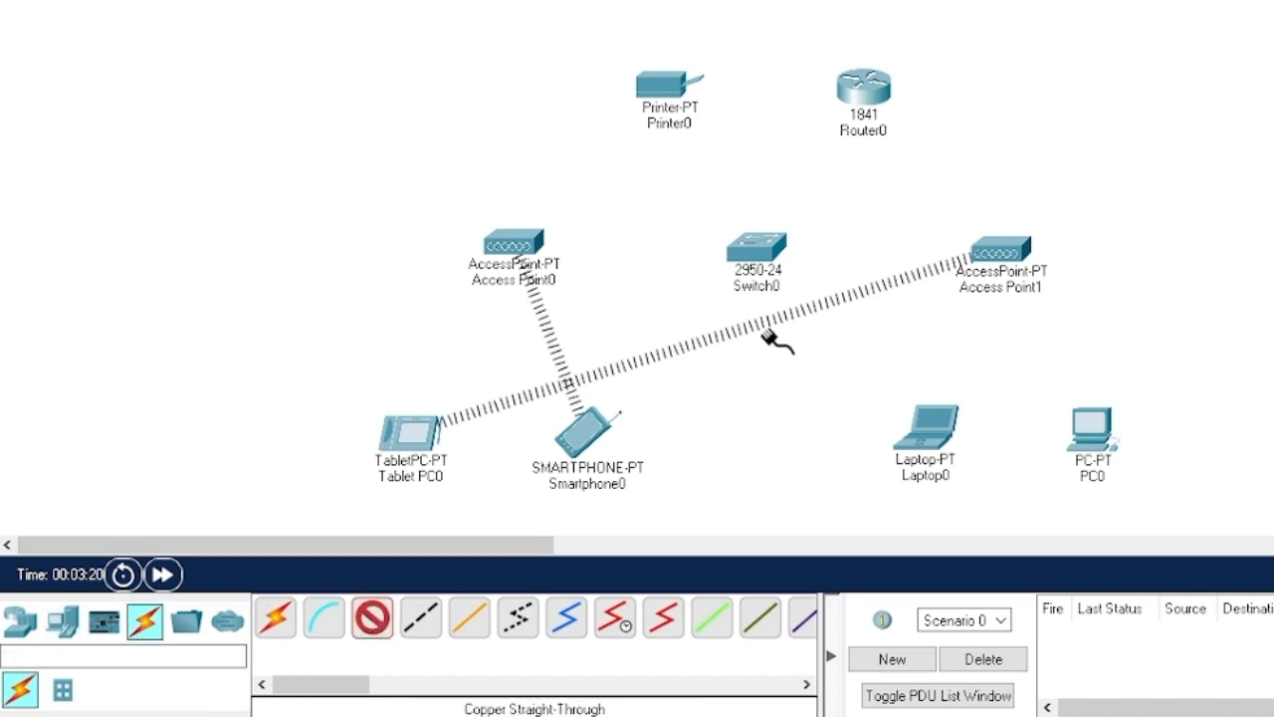
click(869, 88)
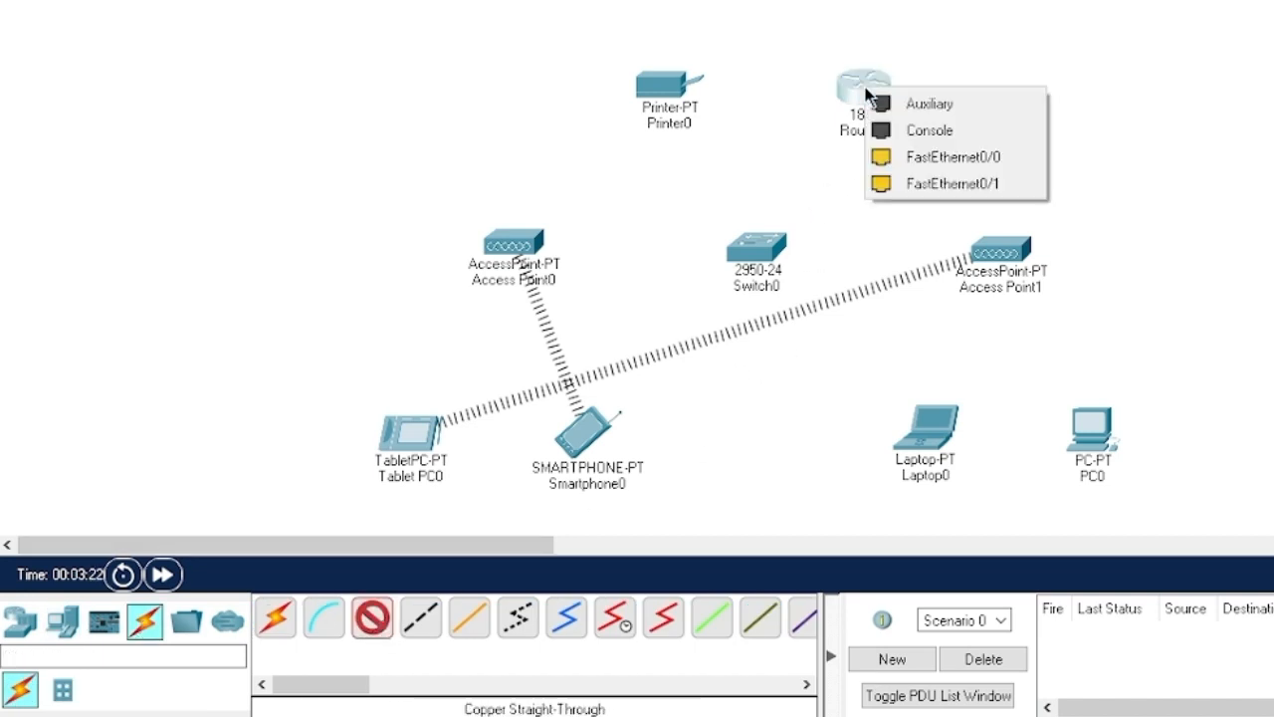
click(936, 159)
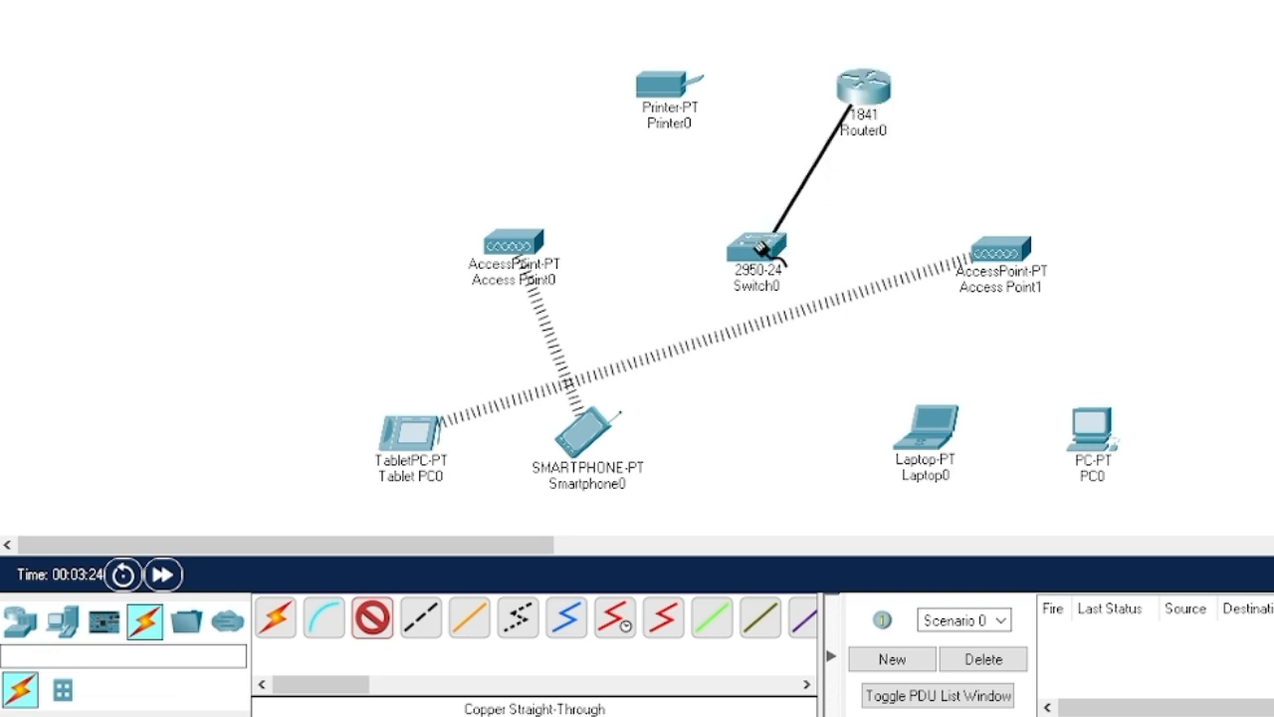
click(757, 249)
click(706, 44)
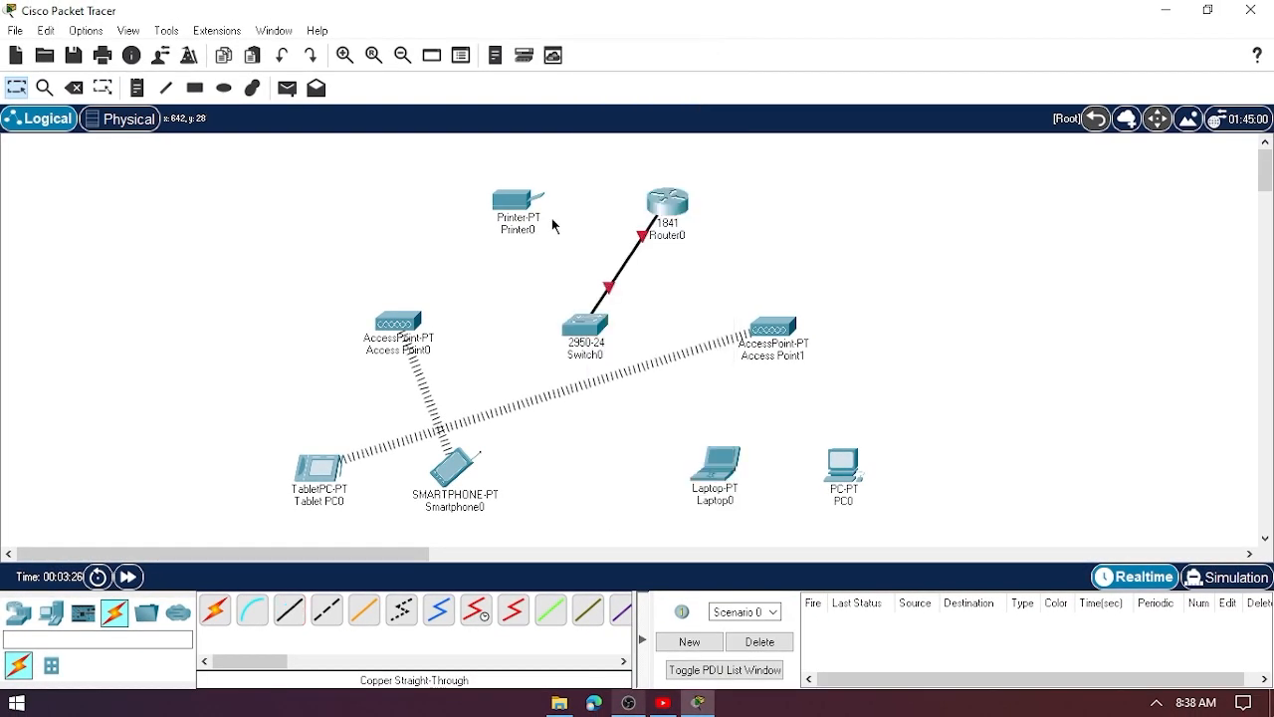
click(516, 203)
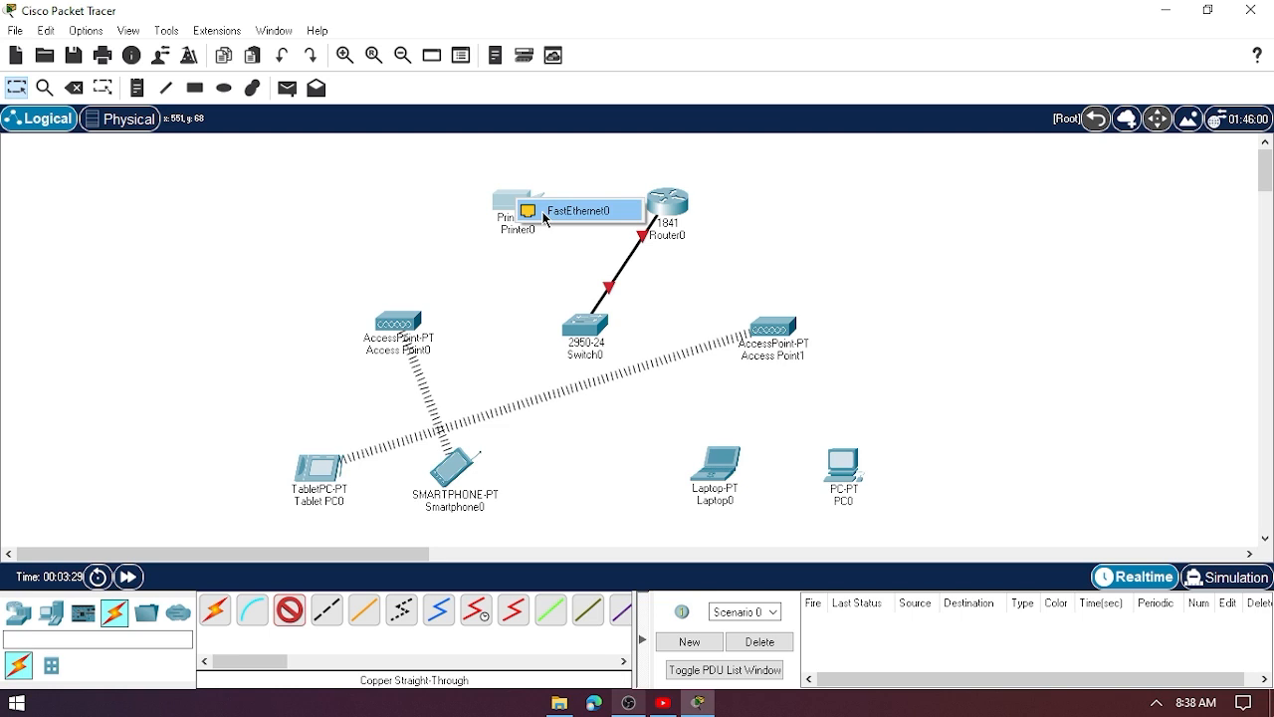
click(563, 211)
click(583, 330)
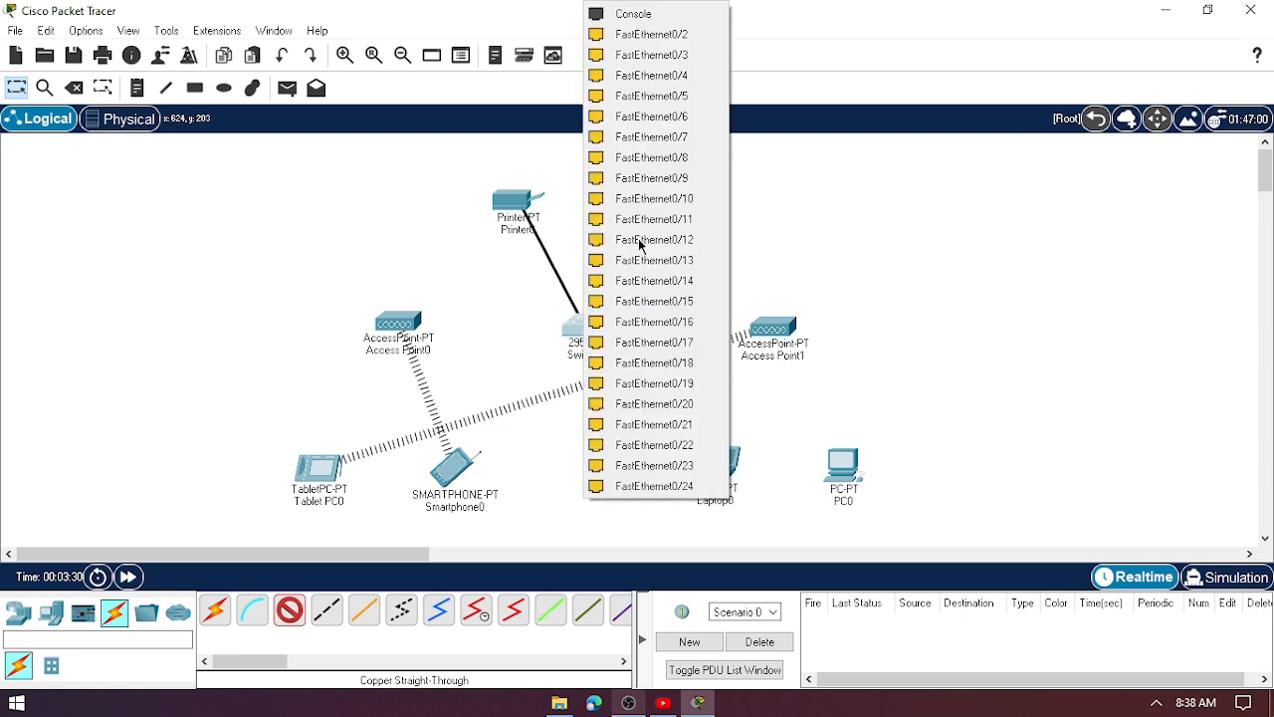
click(627, 34)
- Cable Access Point1 and Access Point0 to free Switch0 ports, then open Laptop0
click(591, 327)
click(697, 37)
click(776, 327)
click(805, 343)
click(592, 327)
click(676, 36)
click(401, 317)
click(455, 332)
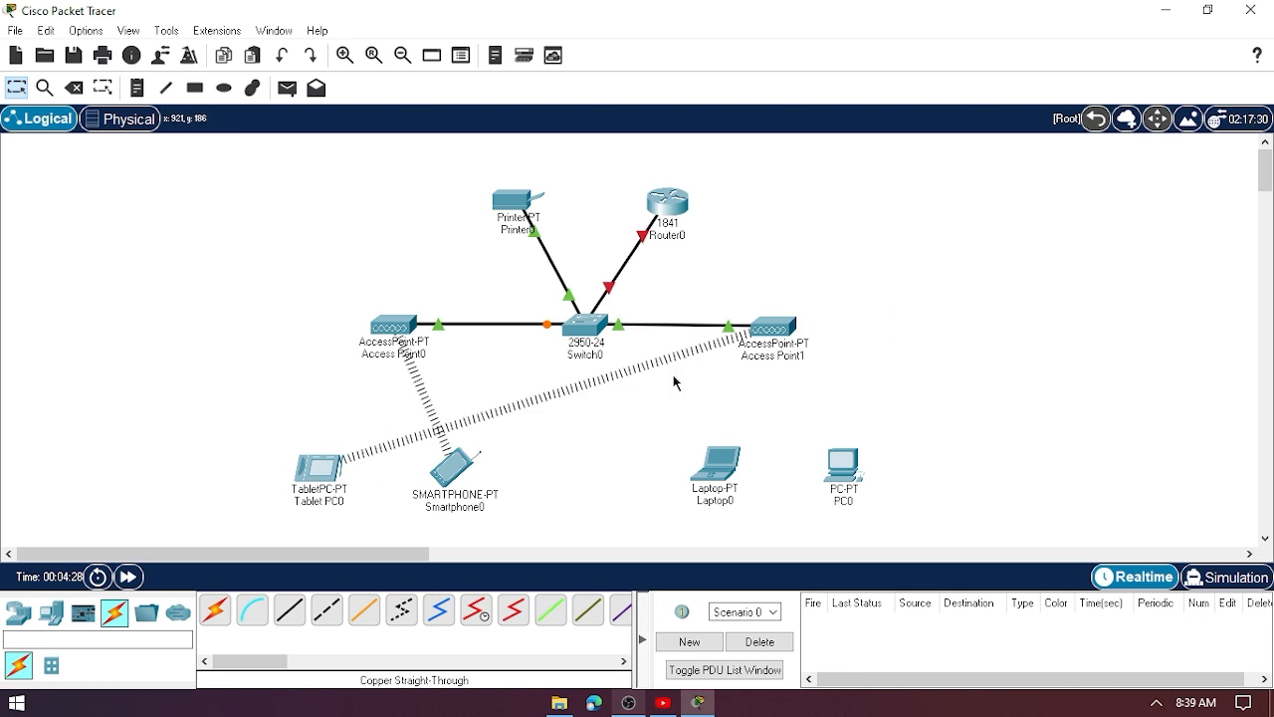
click(725, 475)
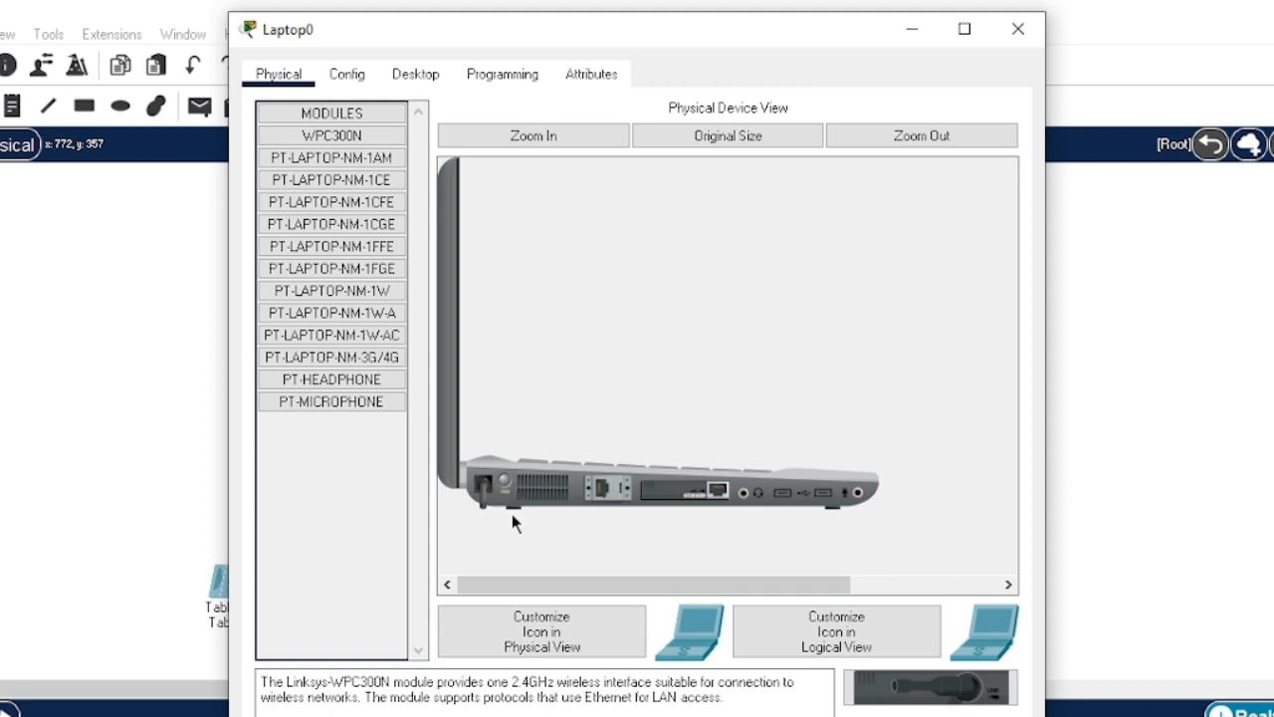
- Replace Laptop0's WPC300N card with a PT-LAPTOP-NM-1W wireless module
drag(697, 495, 346, 518)
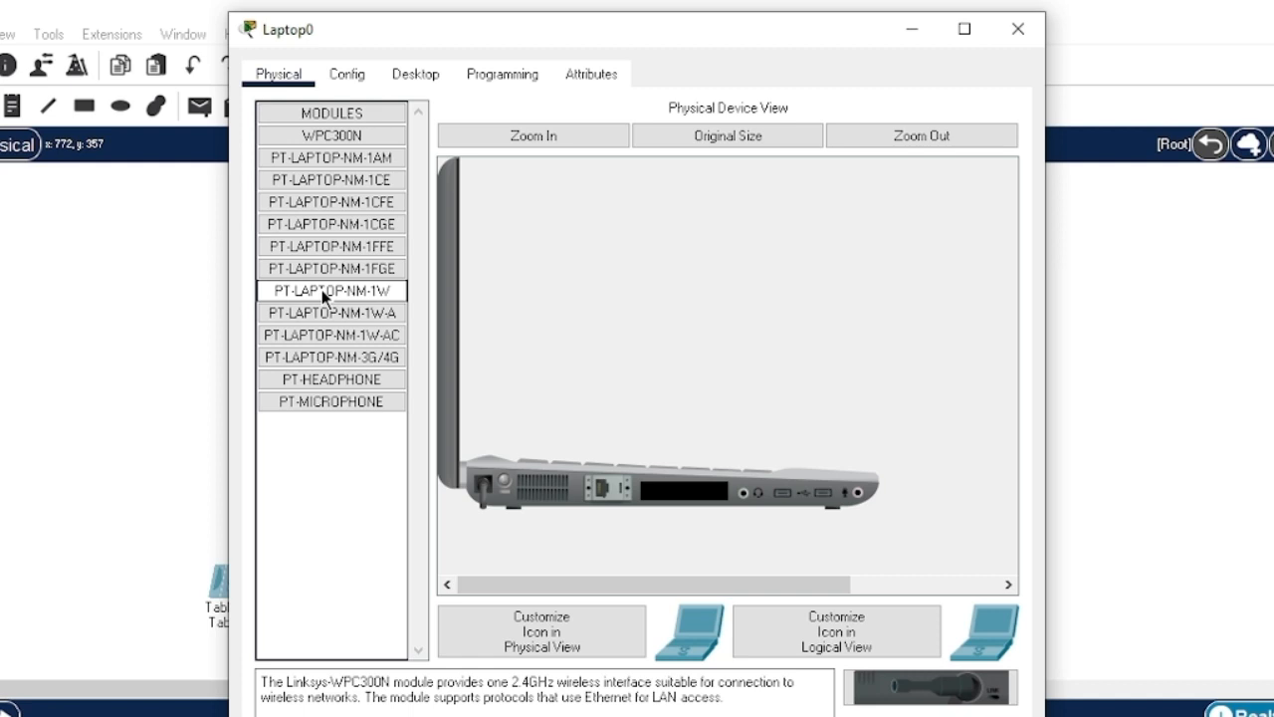
click(386, 292)
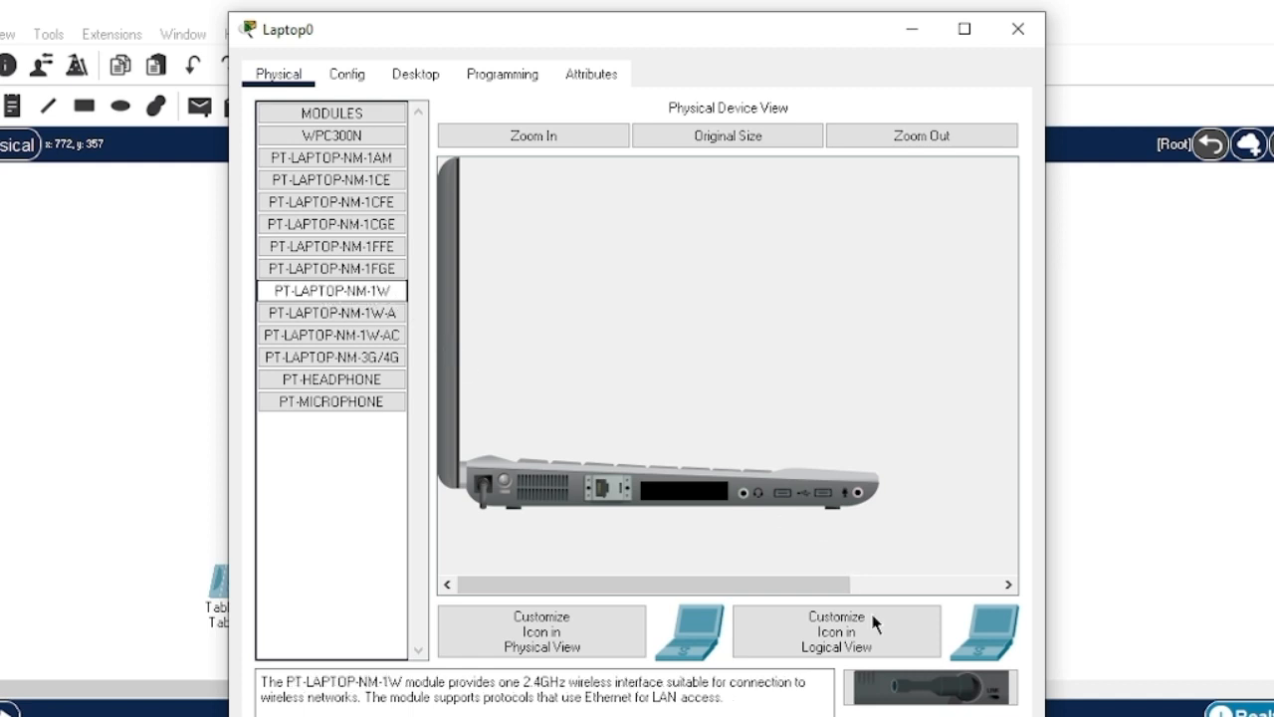
drag(928, 694, 691, 501)
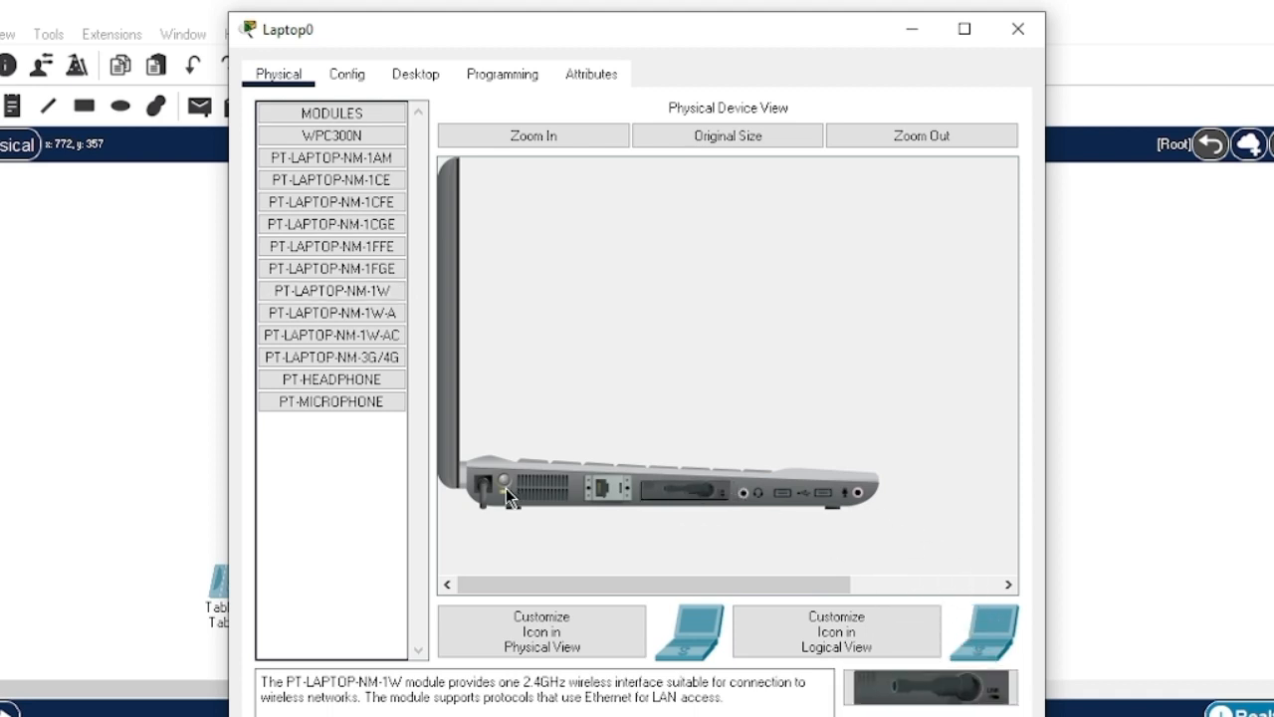
click(1016, 31)
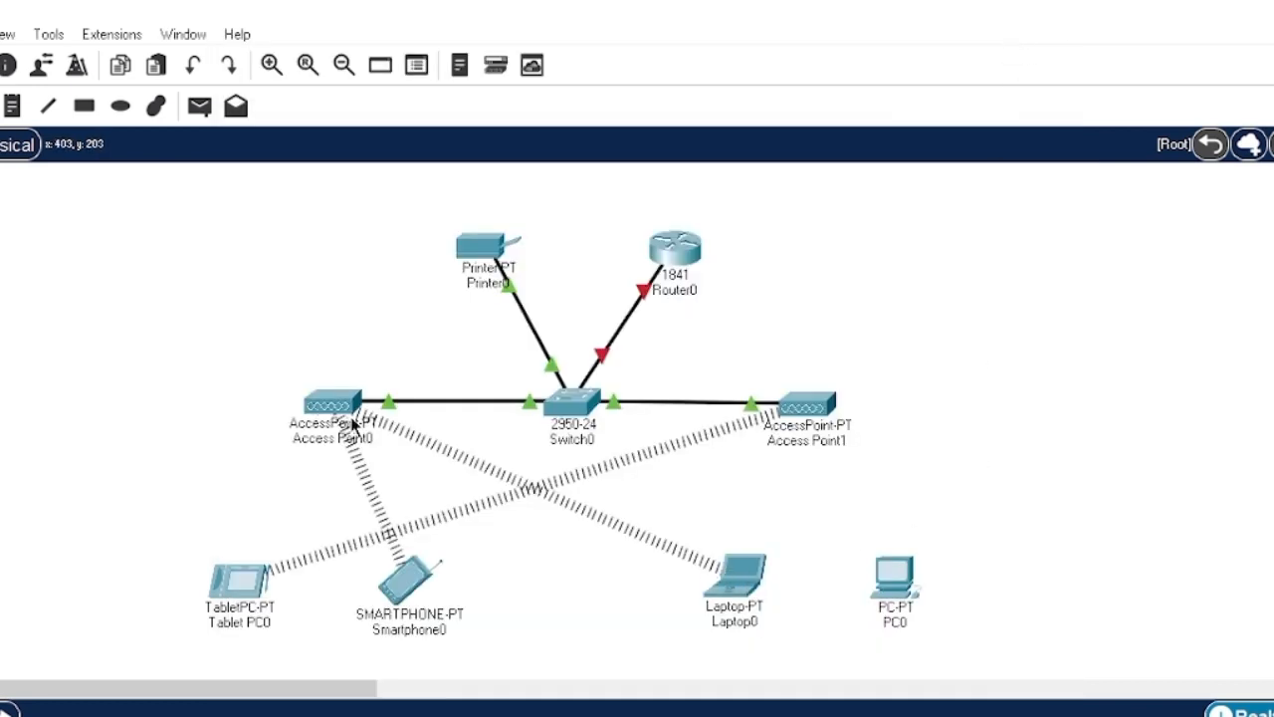
- Replace PC0's network card with a PT-HOST-NM-1W wireless module
click(894, 580)
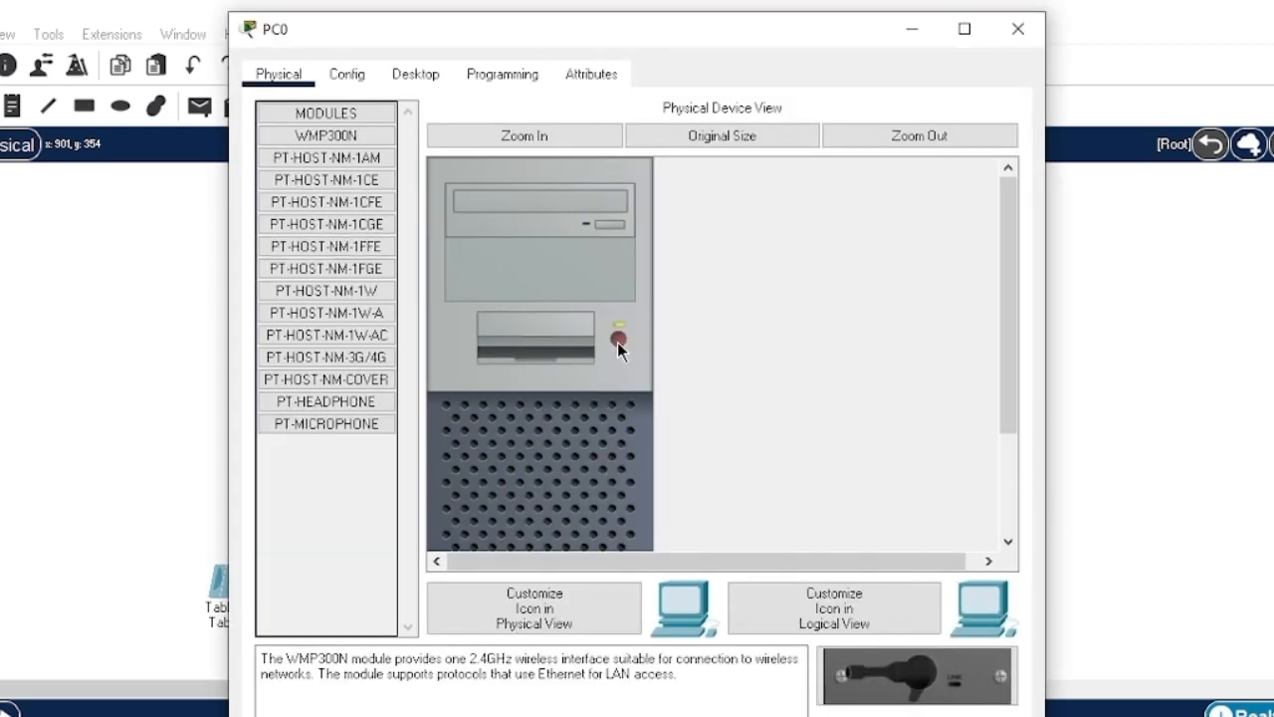
scroll(657, 346, down, 3)
drag(528, 495, 343, 518)
click(365, 295)
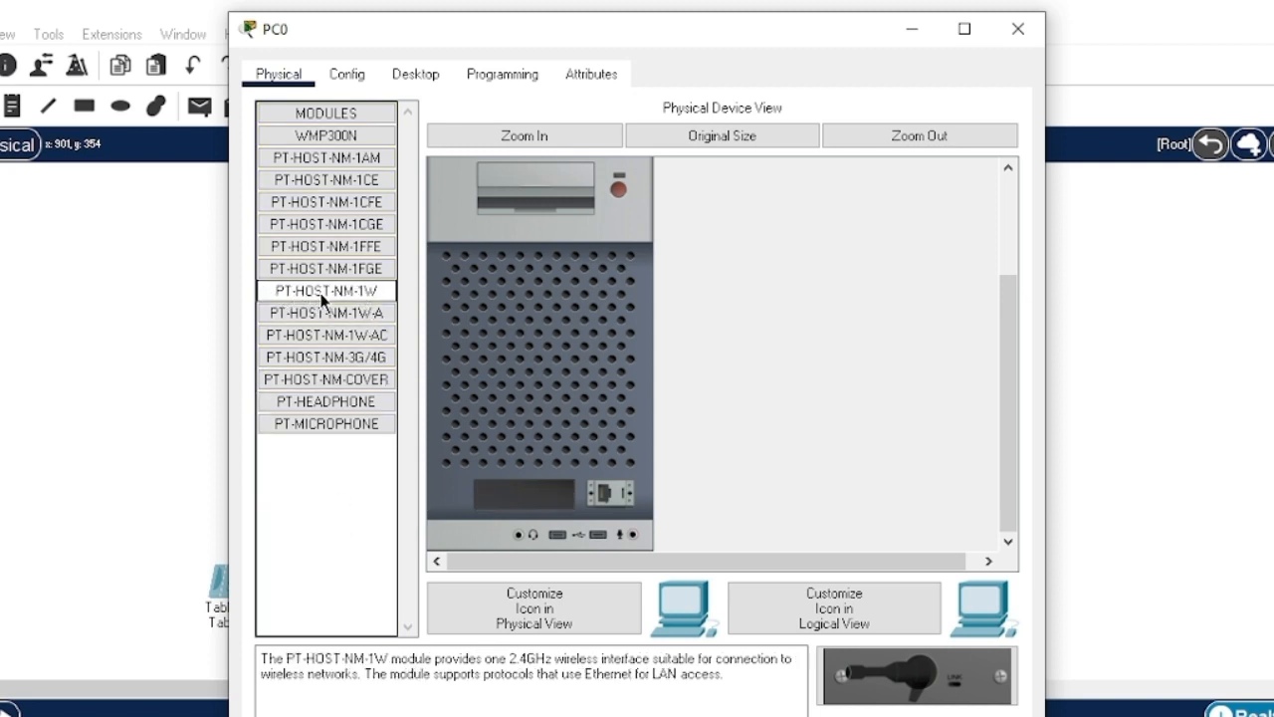
drag(921, 677, 540, 503)
scroll(657, 239, up, 3)
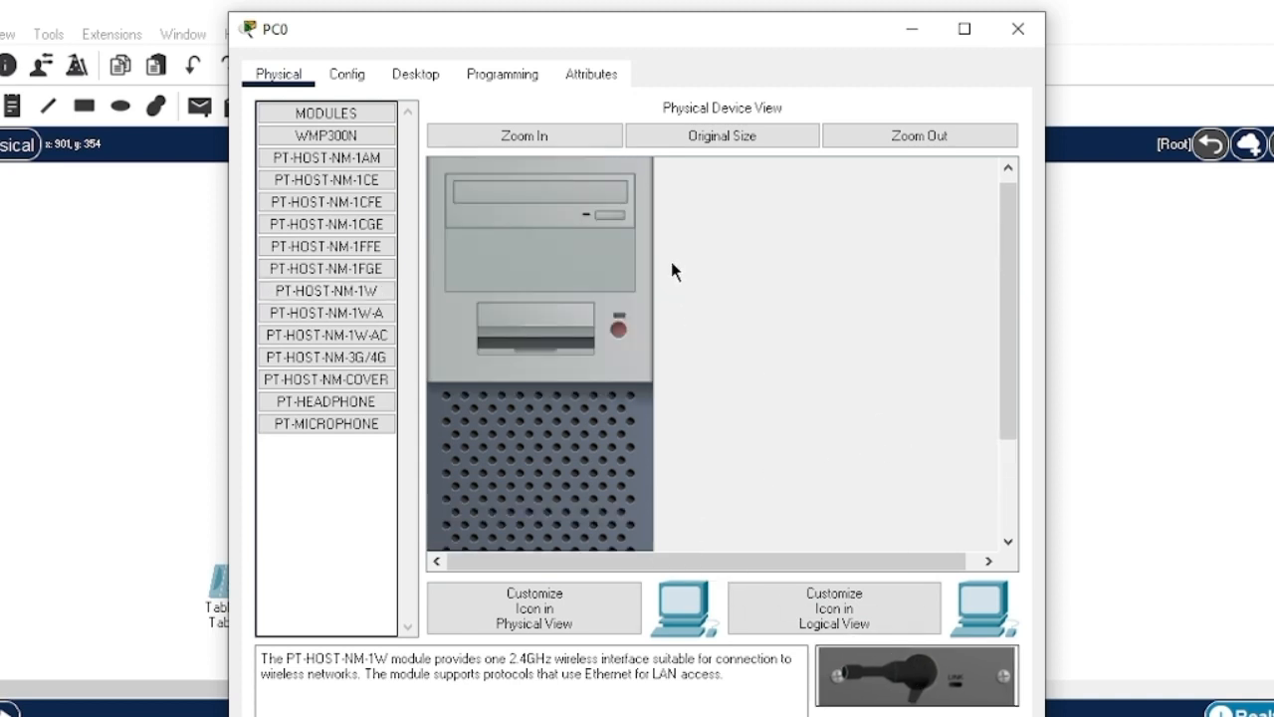
click(1017, 29)
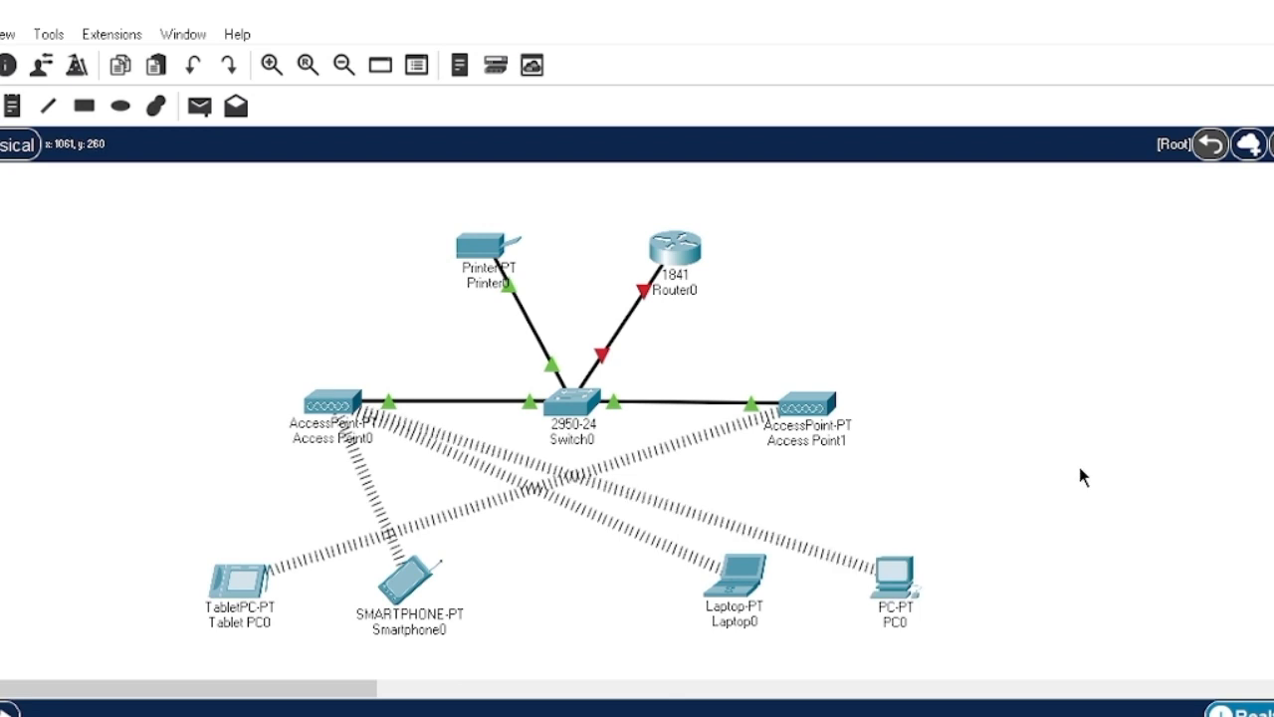
- Add a text note reading 11.11.11.11 above Router0
click(20, 116)
click(665, 214)
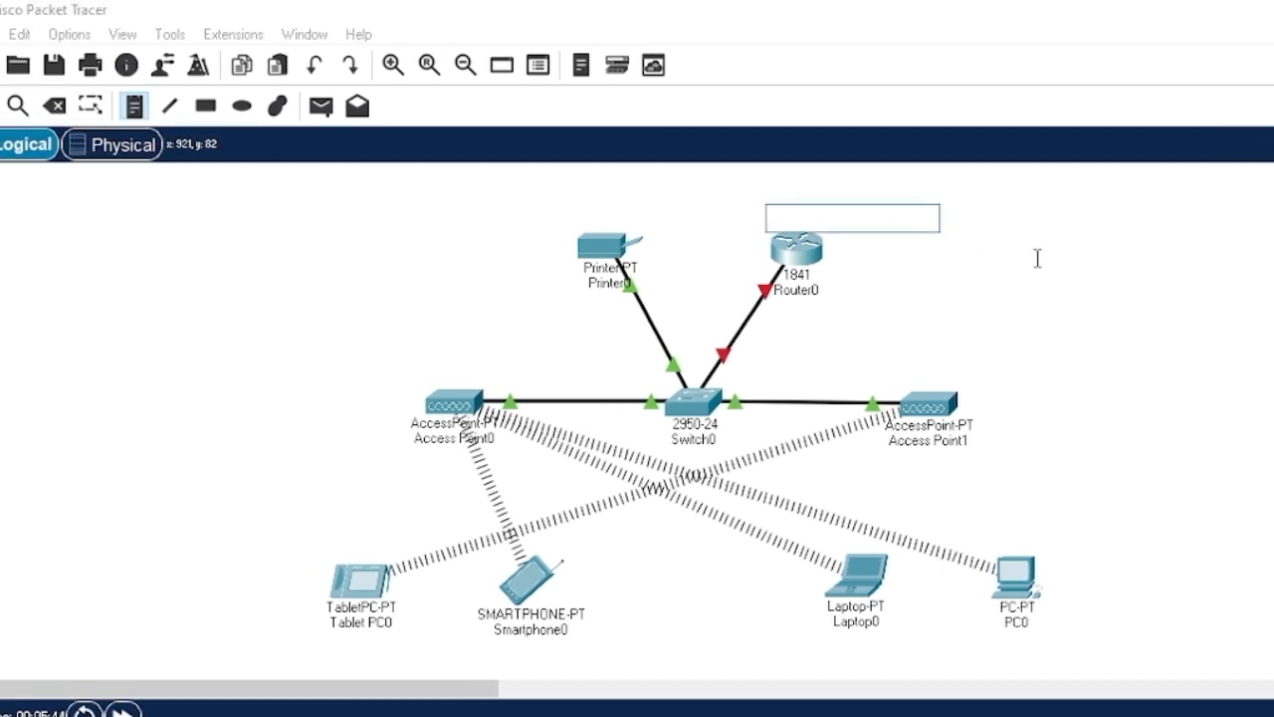
text(11.11.11)
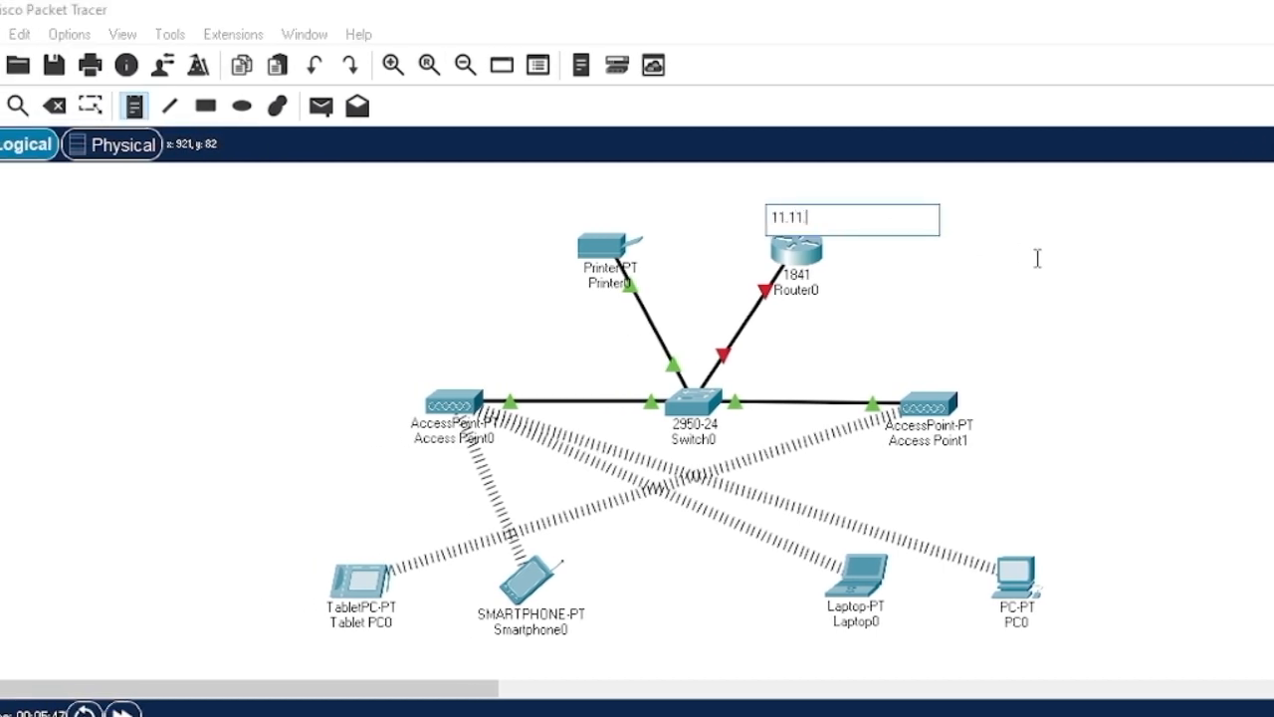
text(.11)
click(1046, 296)
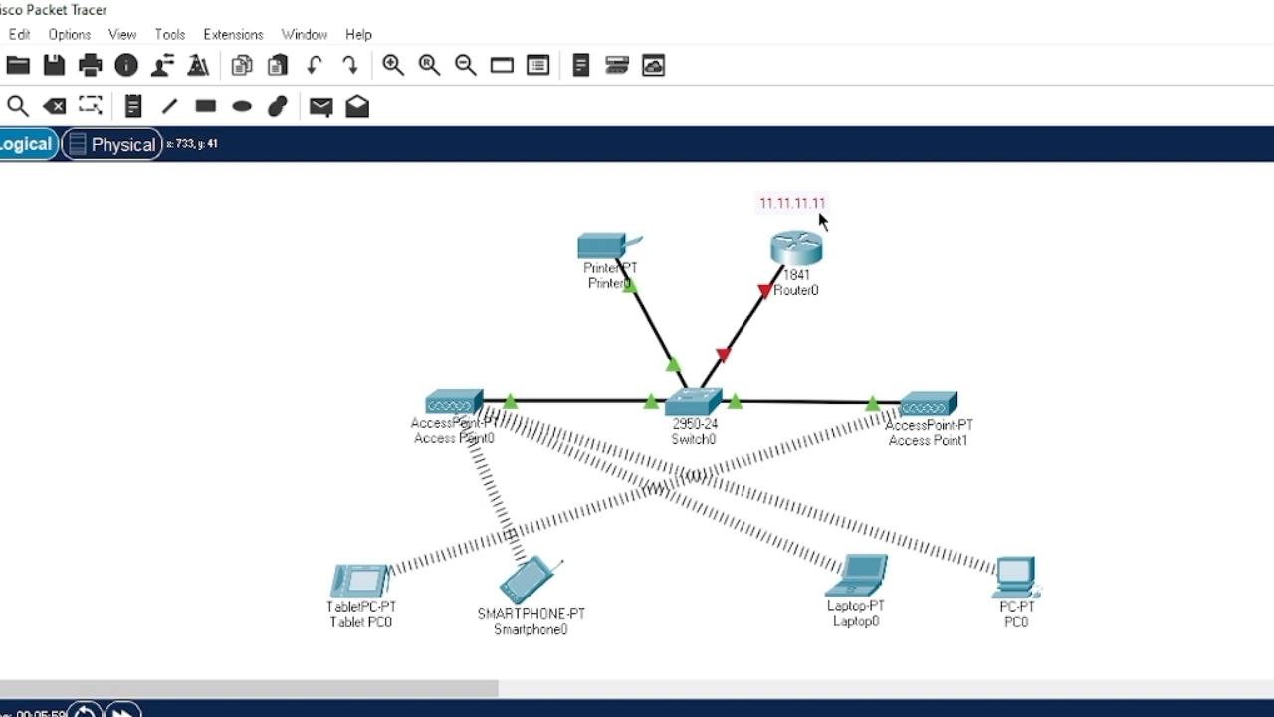
- Duplicate the note, move it below Switch0 and change its text to 192.168.50.1
key(ctrl+c)
key(ctrl+v)
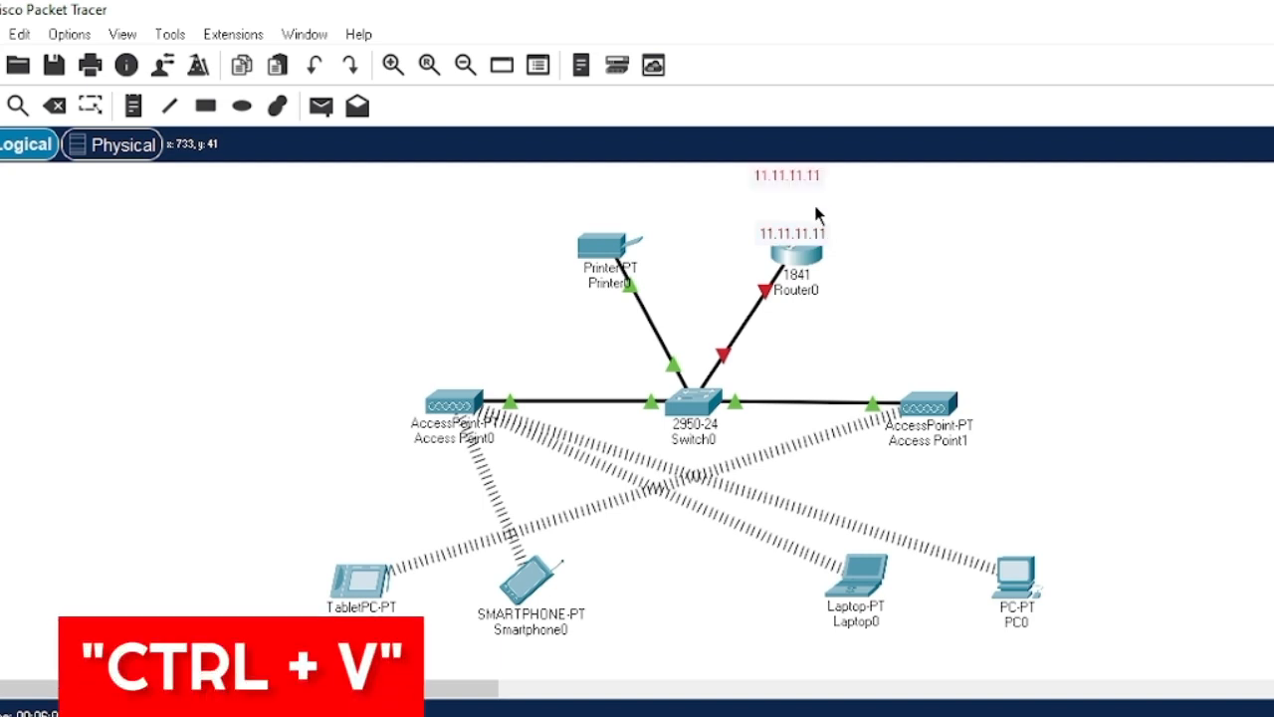
drag(808, 174, 709, 461)
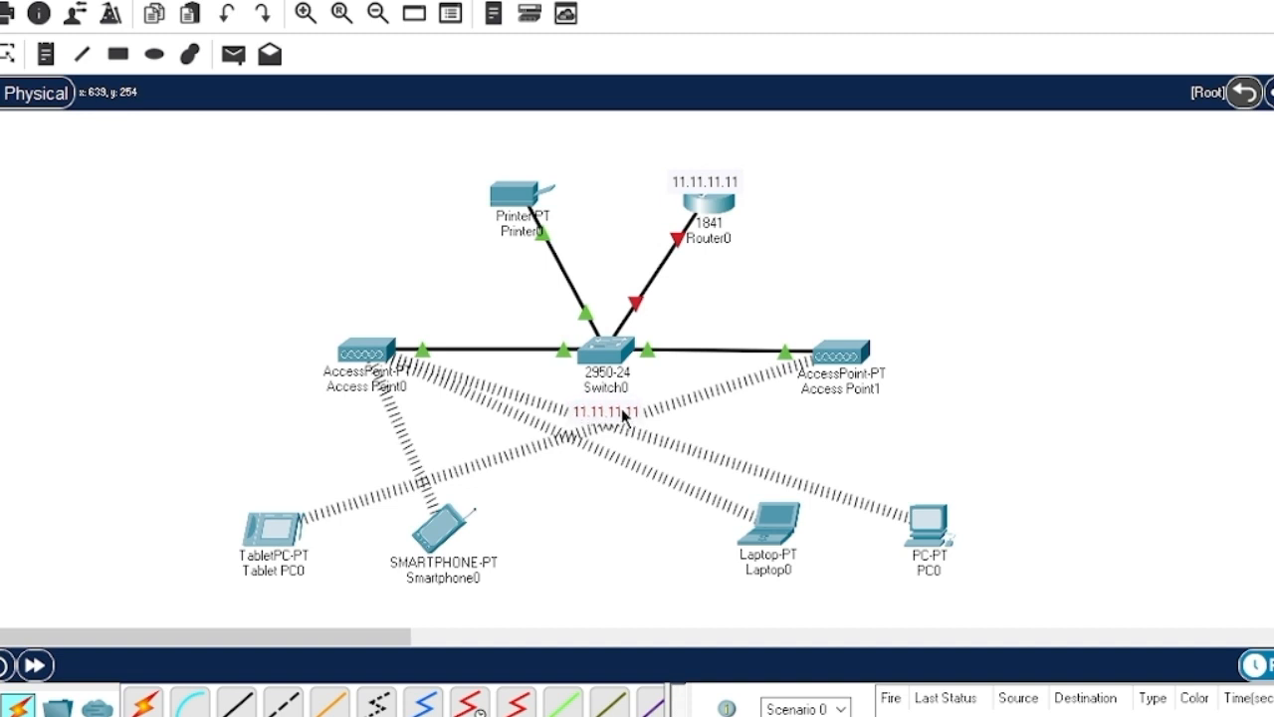
double_click(623, 412)
key(ctrl+a)
text(192/168)
key(BackSpace)
key(BackSpace)
key(BackSpace)
key(BackSpace)
text(.168)
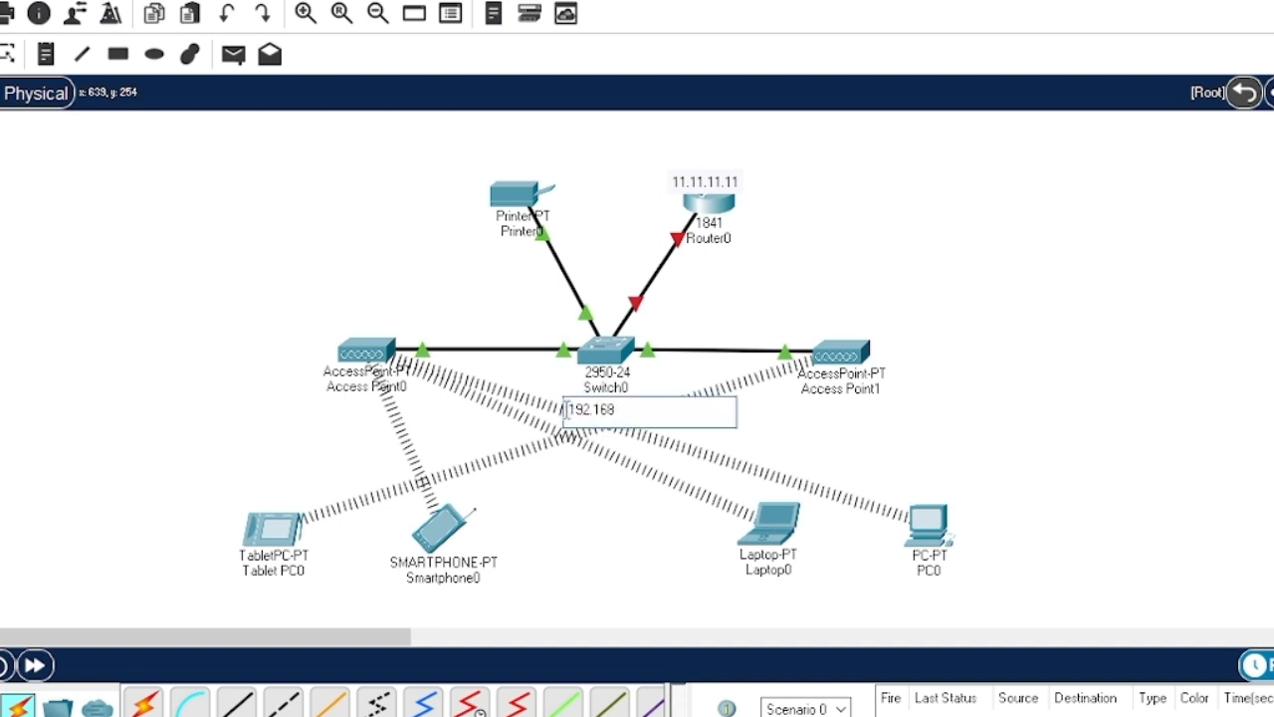
text(.50.1)
click(813, 244)
drag(709, 182, 460, 150)
- Change the copied note's text to dhcp and position it near Printer0
click(531, 157)
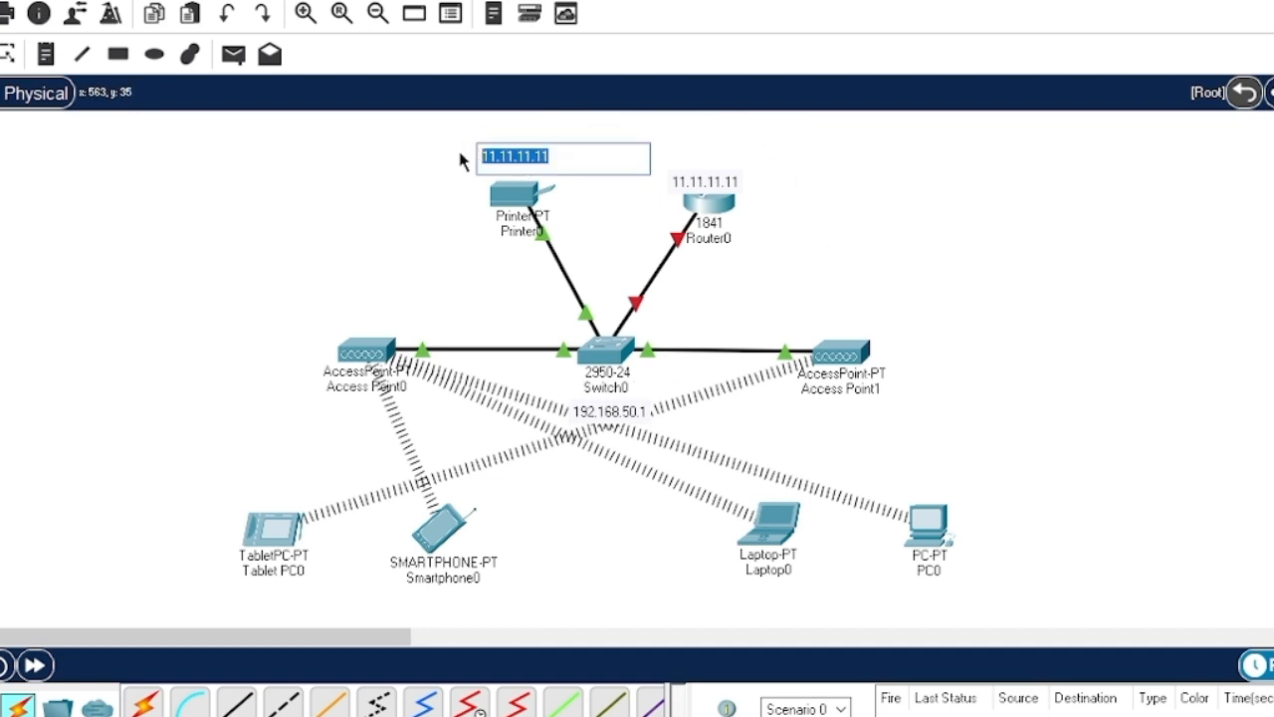
text(dhcp)
key(Return)
click(510, 162)
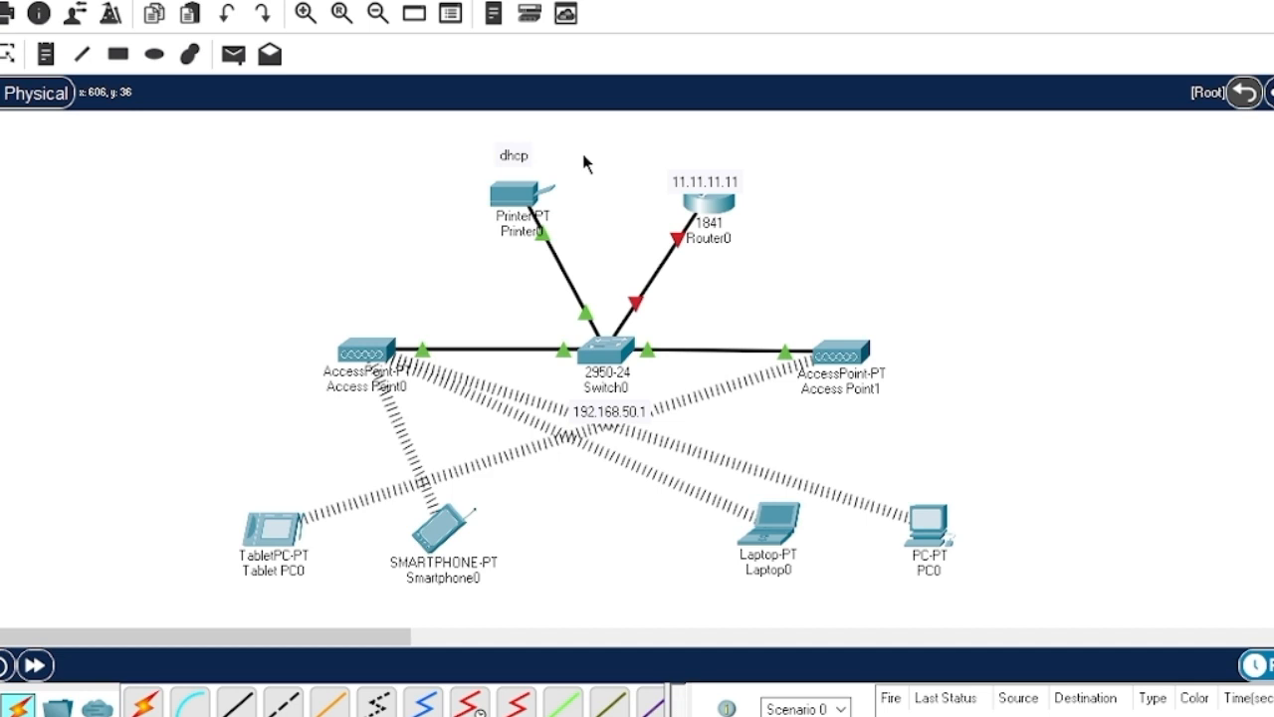
drag(514, 156, 373, 317)
- Paste dhcp notes beside Access Point1, Tablet PC0, Smartphone0 and Laptop0
key(ctrl+v)
key(ctrl+v)
drag(512, 130, 845, 321)
key(ctrl+v)
drag(513, 128, 282, 498)
key(ctrl+v)
drag(513, 128, 451, 492)
- Add a dhcp note below PC0 and line up the end-device notes beneath their devices
key(ctrl+v)
drag(513, 127, 782, 608)
drag(443, 486, 445, 605)
drag(274, 492, 275, 606)
key(ctrl+v)
drag(516, 126, 940, 600)
drag(766, 605, 771, 603)
click(1073, 422)
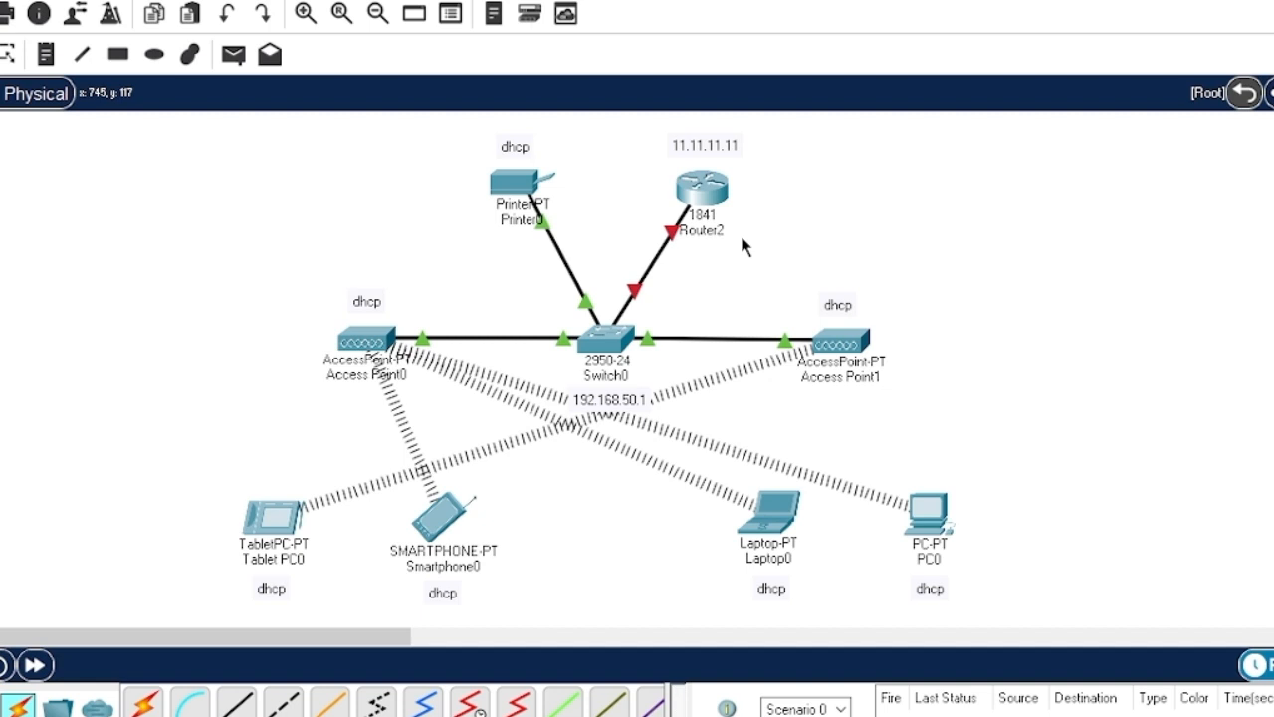
mouse_move(670, 233)
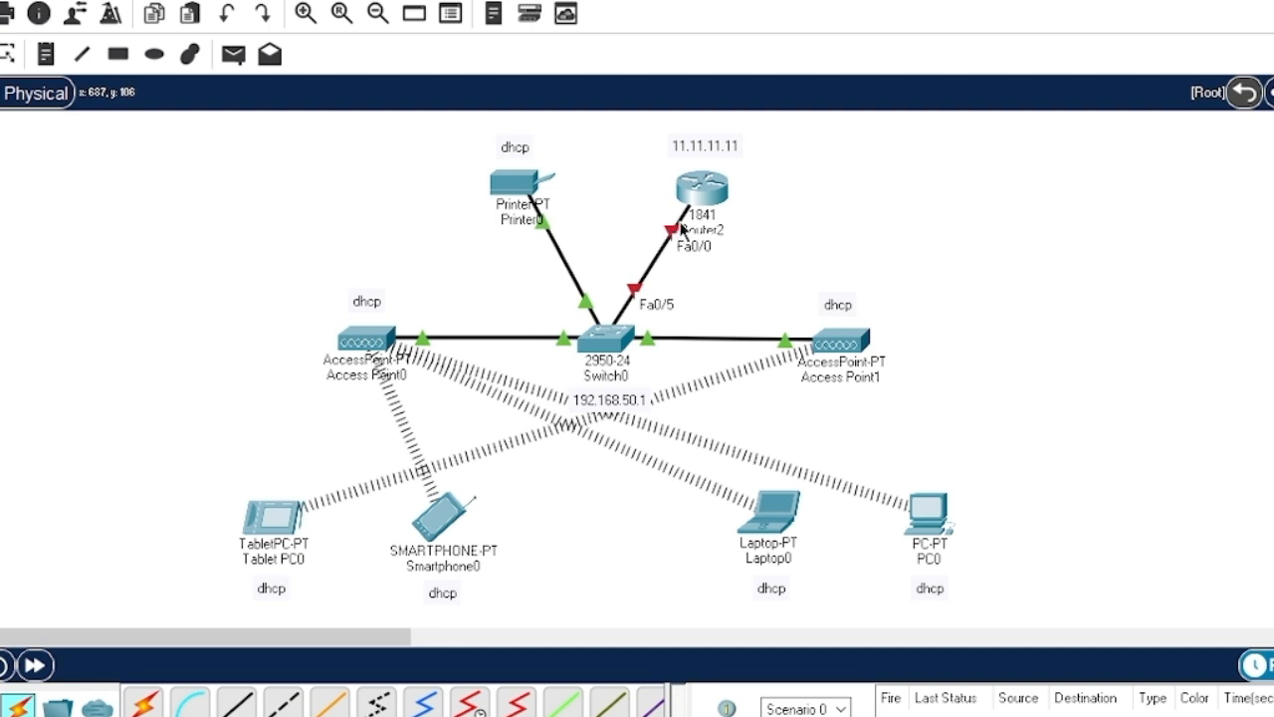
click(703, 199)
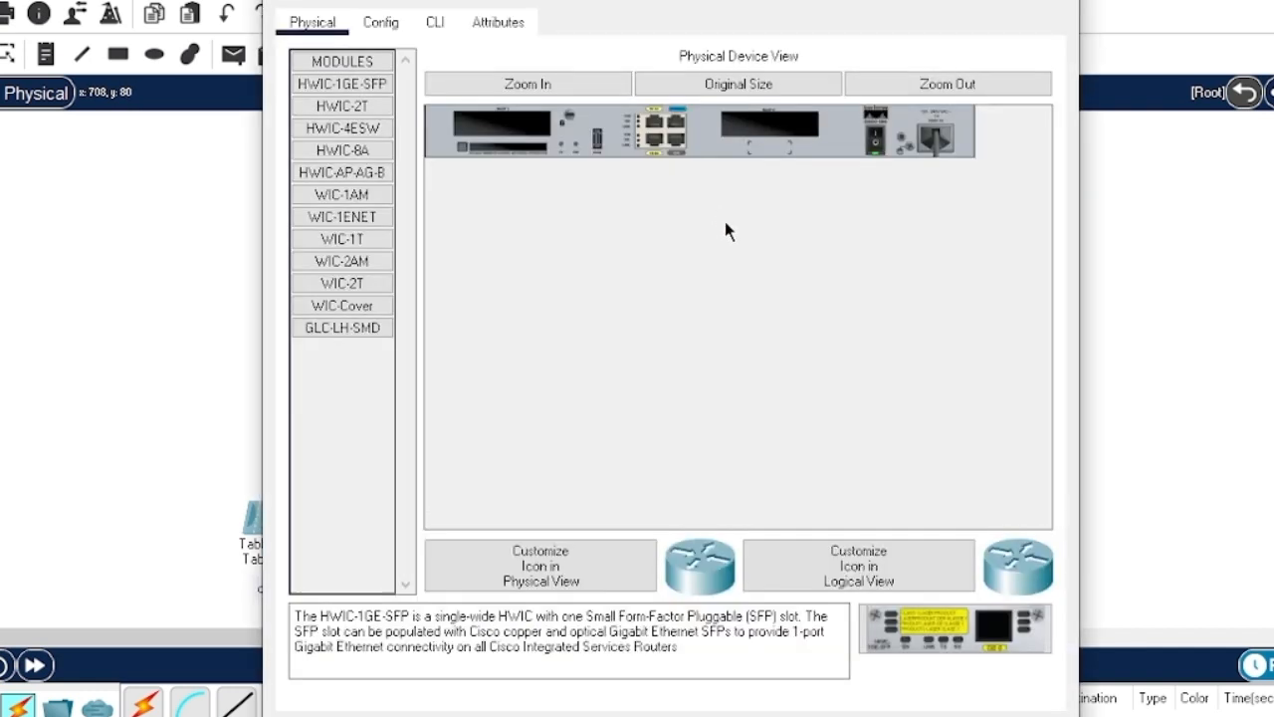
- Turn on Router2's FastEthernet0/0 and assign it 192.168.50.1 with mask 255.255.255.0
click(382, 22)
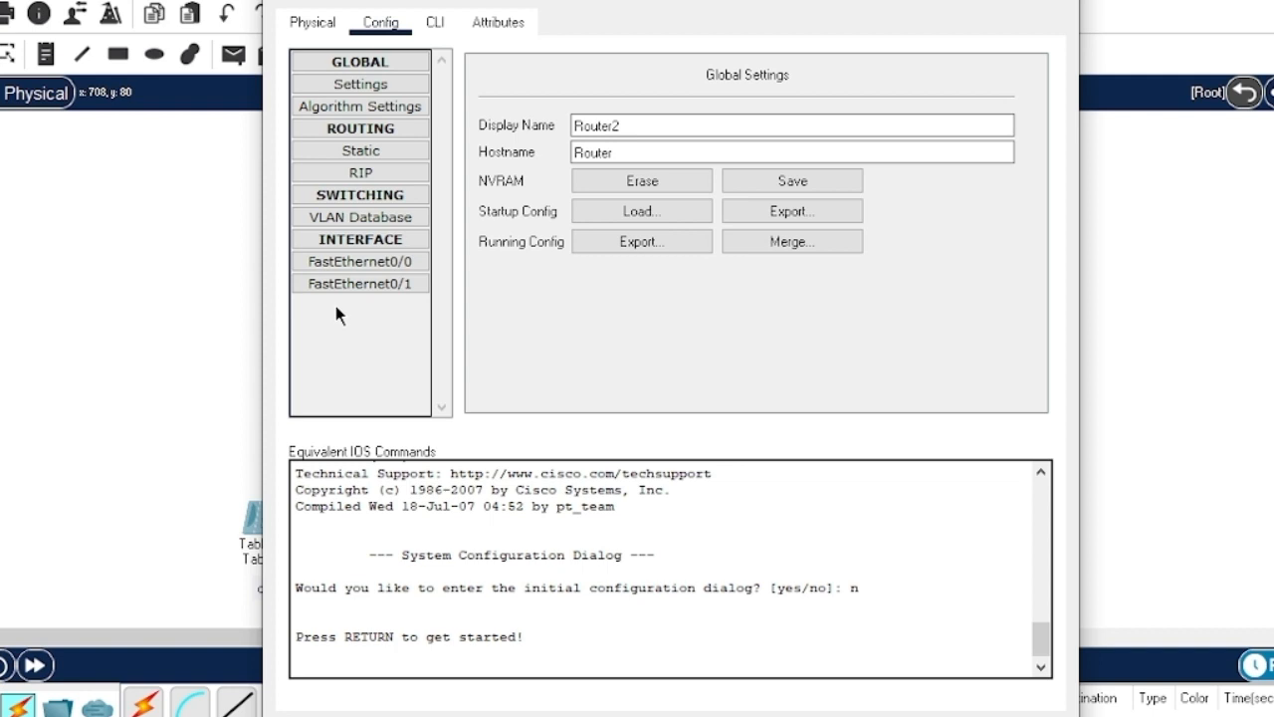
click(358, 261)
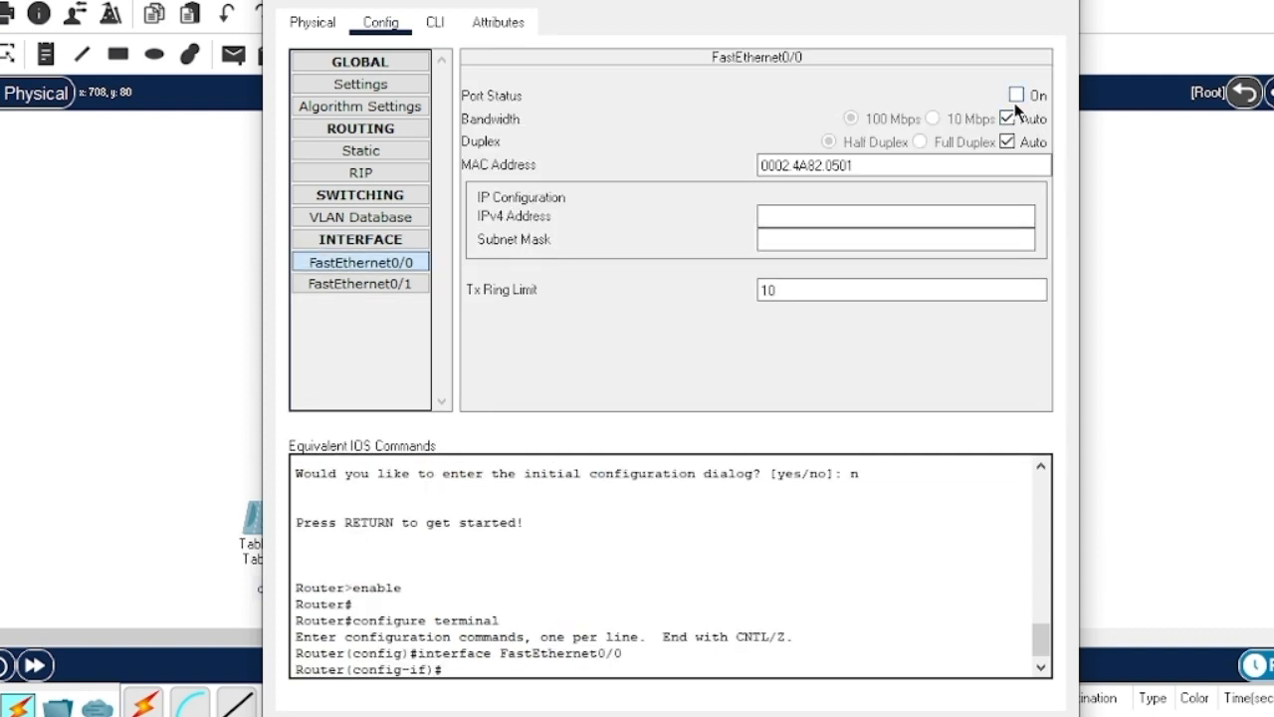
click(1017, 95)
click(781, 215)
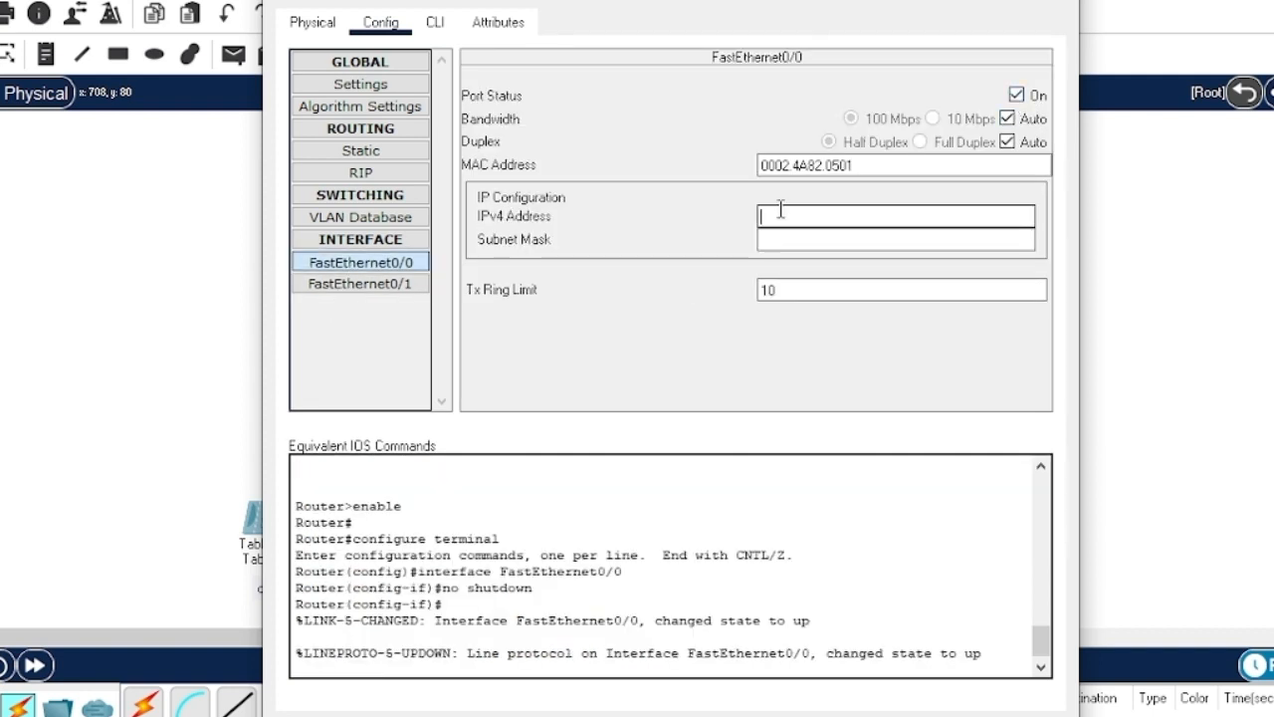
drag(667, 2, 1038, 37)
text(192)
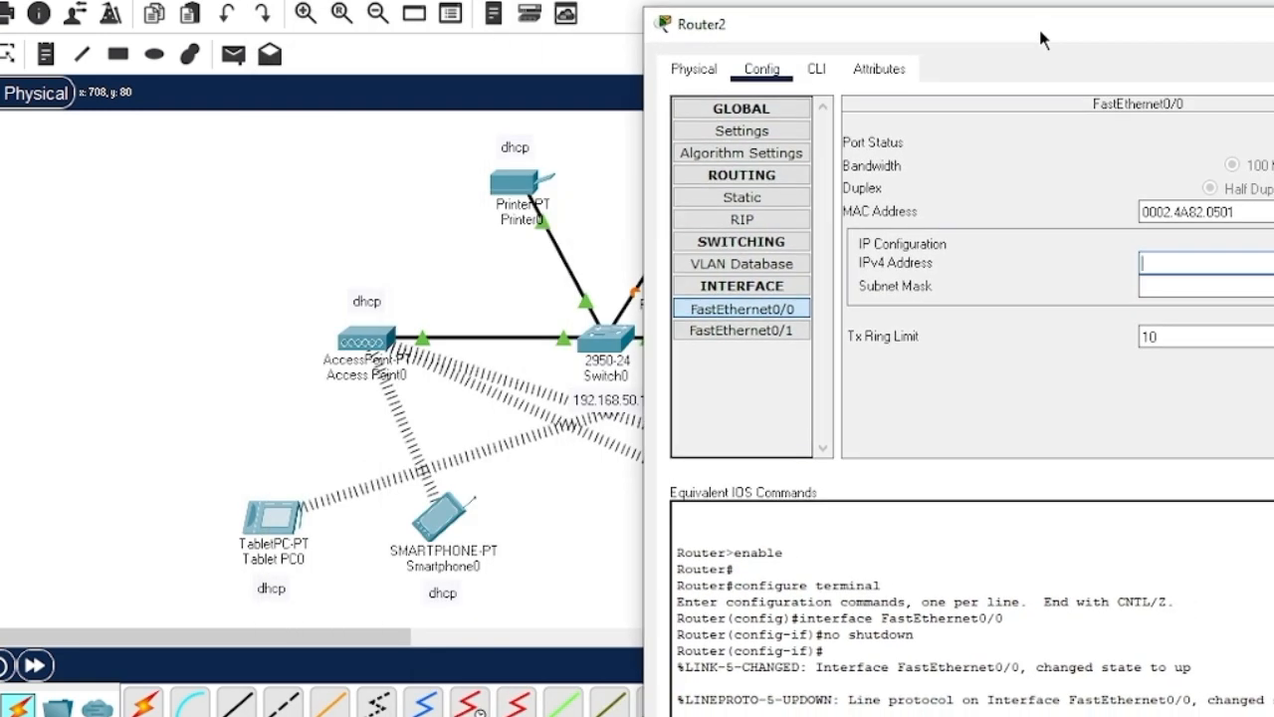
text(.168.50.1)
click(1175, 286)
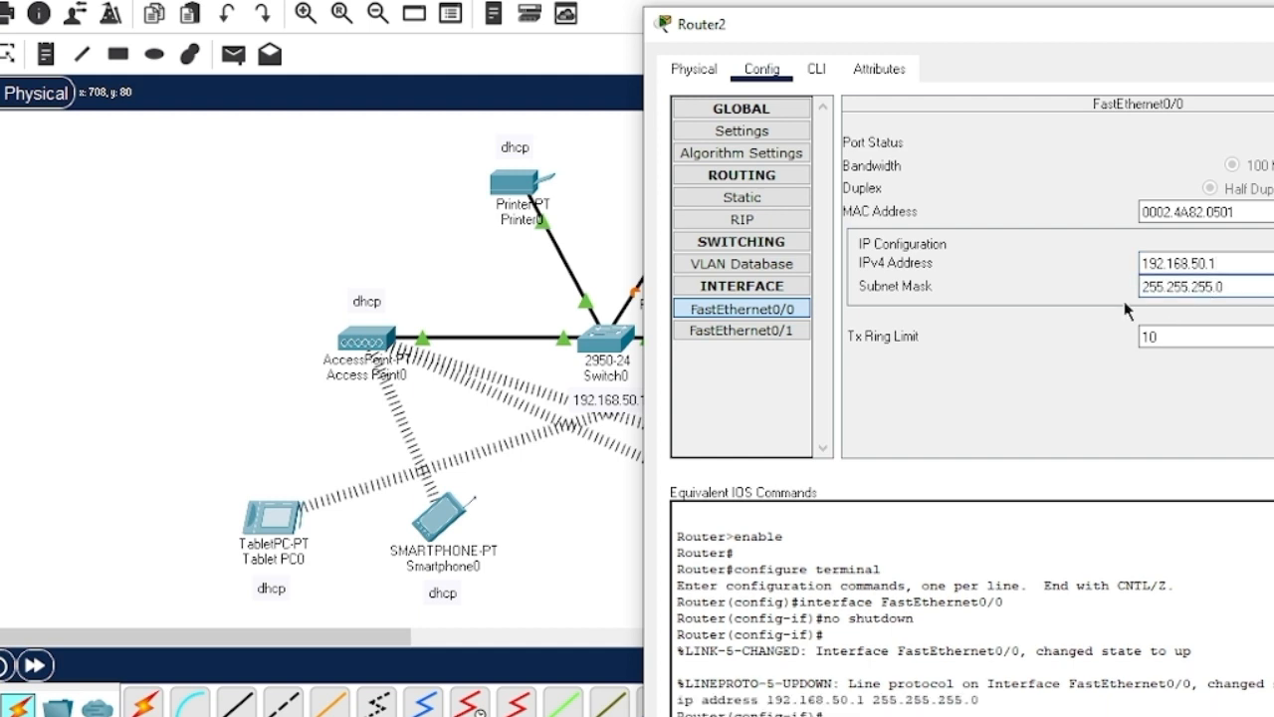
click(818, 70)
- In Router2's CLI, create DHCP pool wireless1 with default router 192.168.50.1
drag(1044, 22, 616, 3)
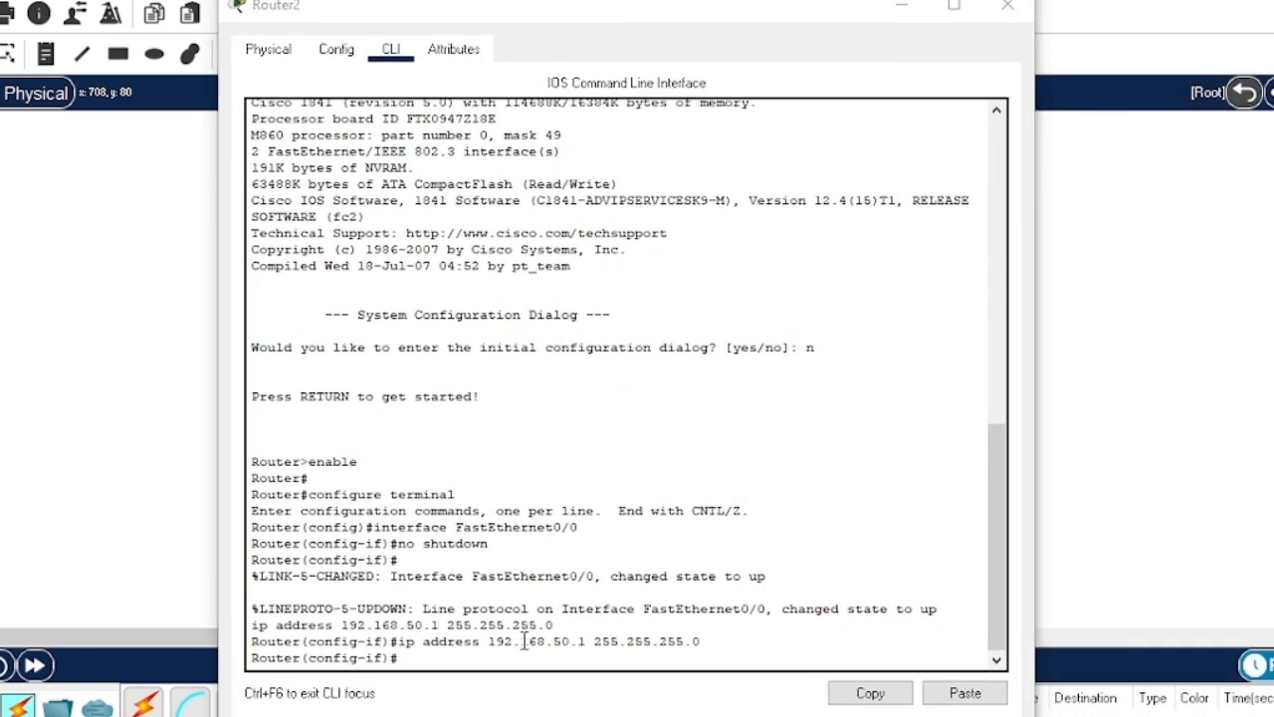
text(ip dhcp pool wireless1)
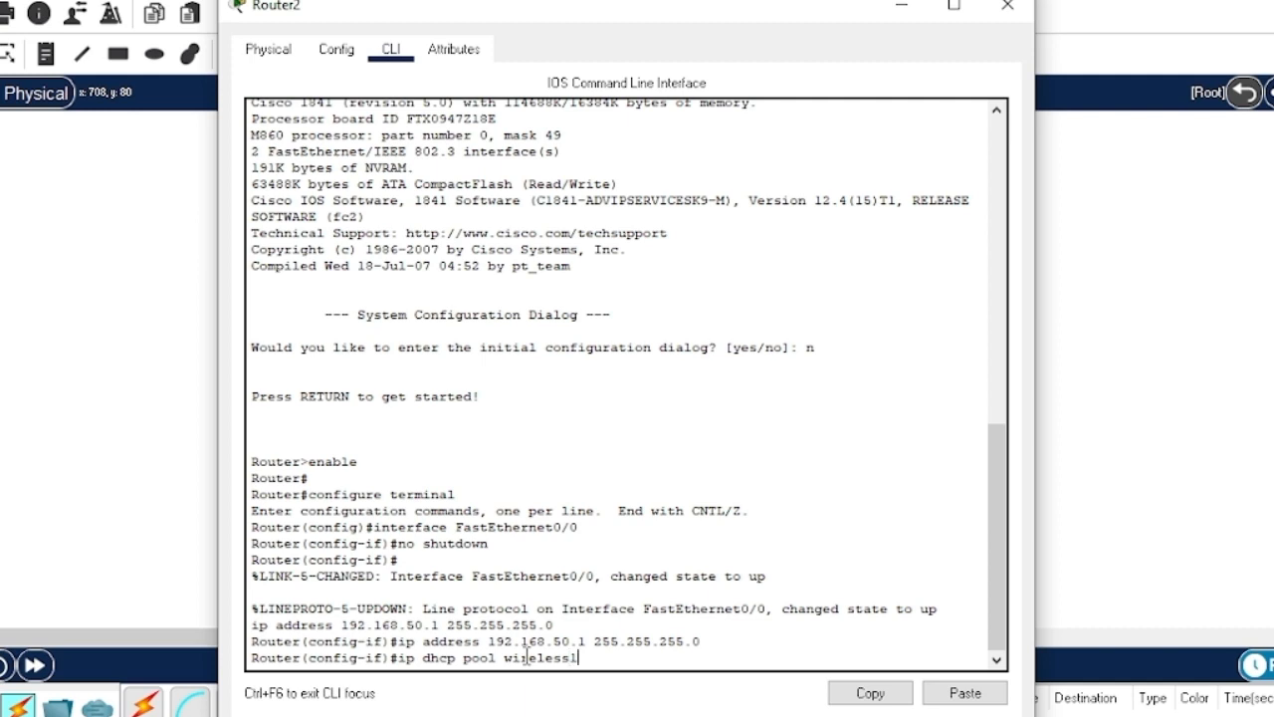
key(Return)
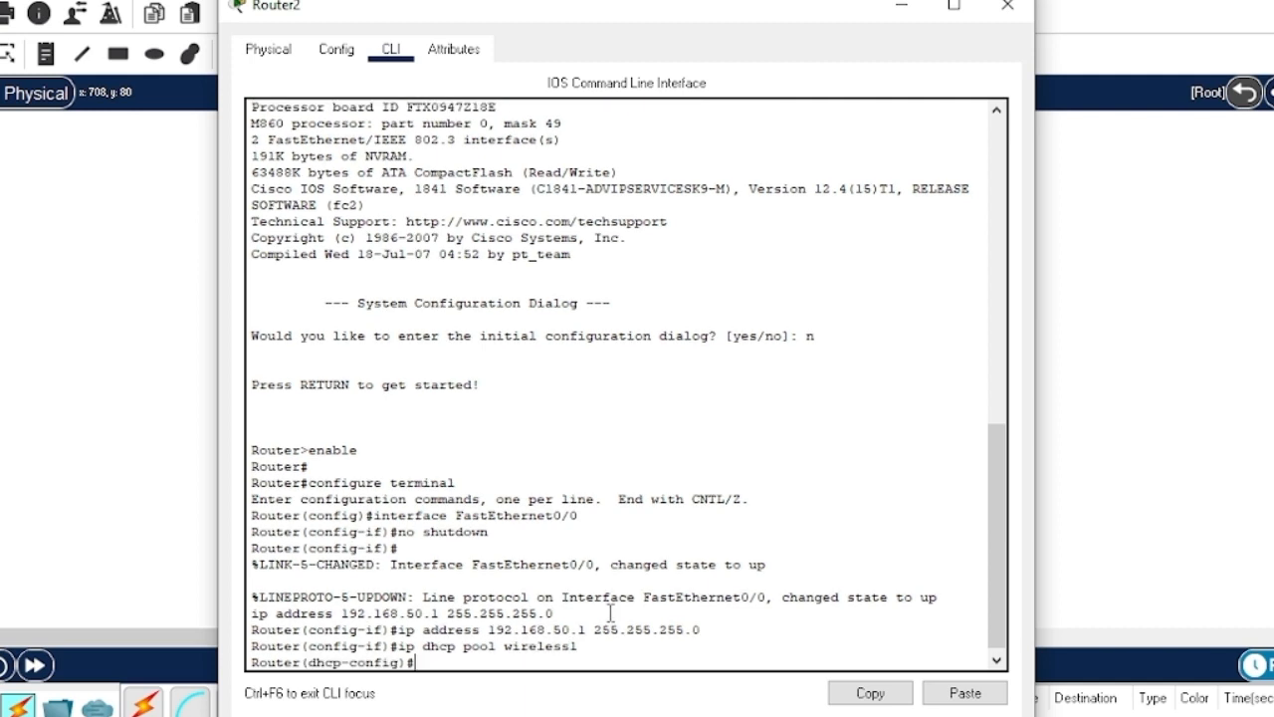
text(default-router 192.)
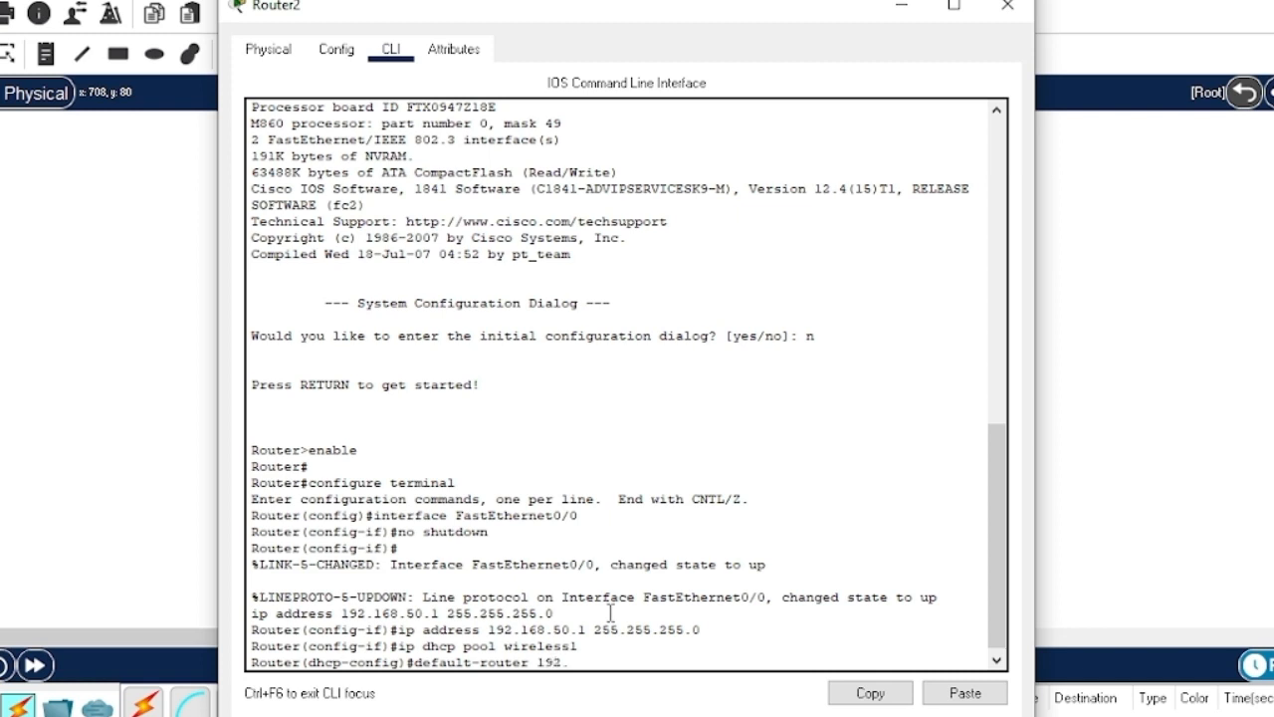
text(168.50.1)
key(Return)
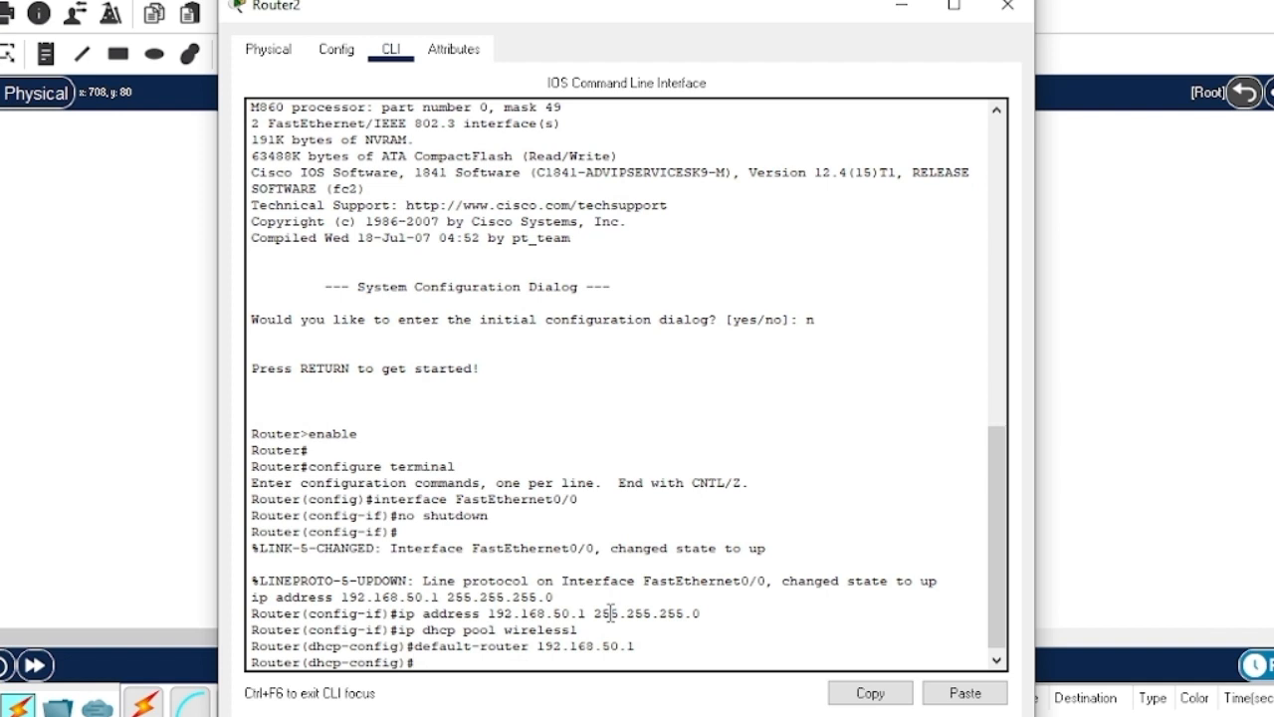
- Set the pool's network to 192.168.50.0 255.255.255.0 and DNS server 8.8.8.8, then exit
text(net 192.168.50.0 255)
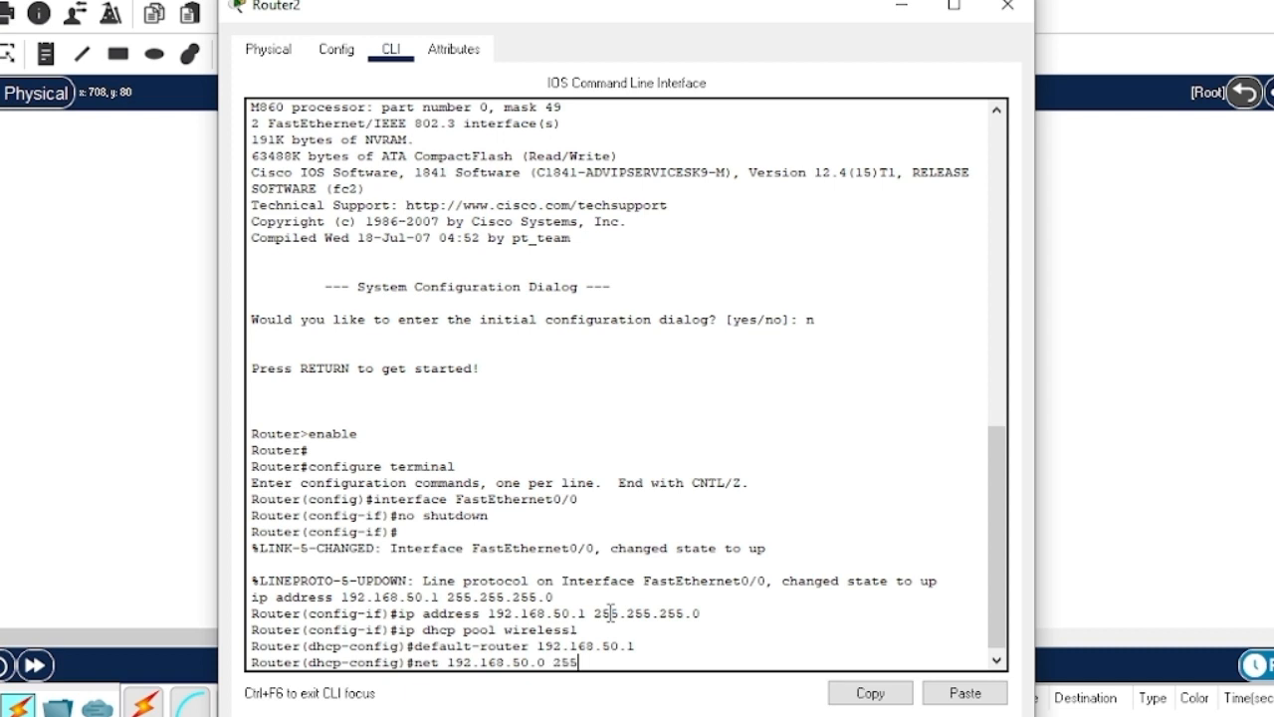
text(.255.255.0)
key(Return)
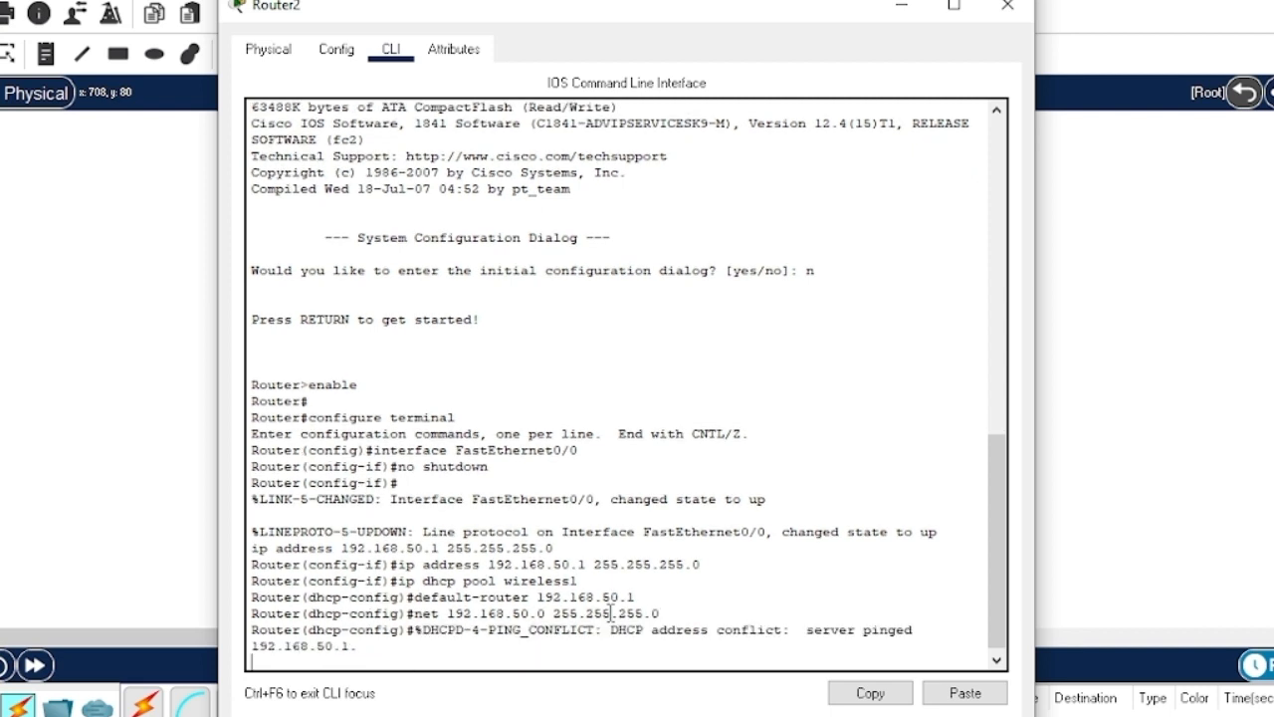
key(Return)
text(dns-s)
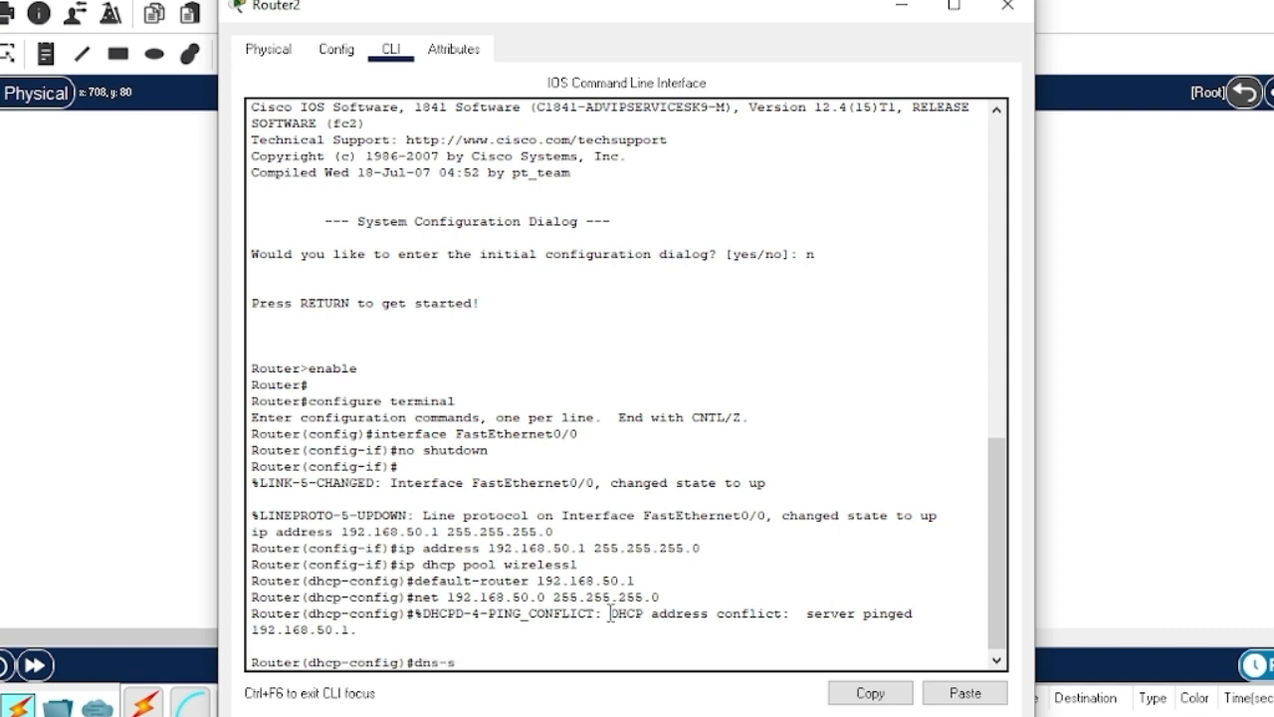
text(erver 8.8.8.8)
key(Return)
text(exit)
key(Return)
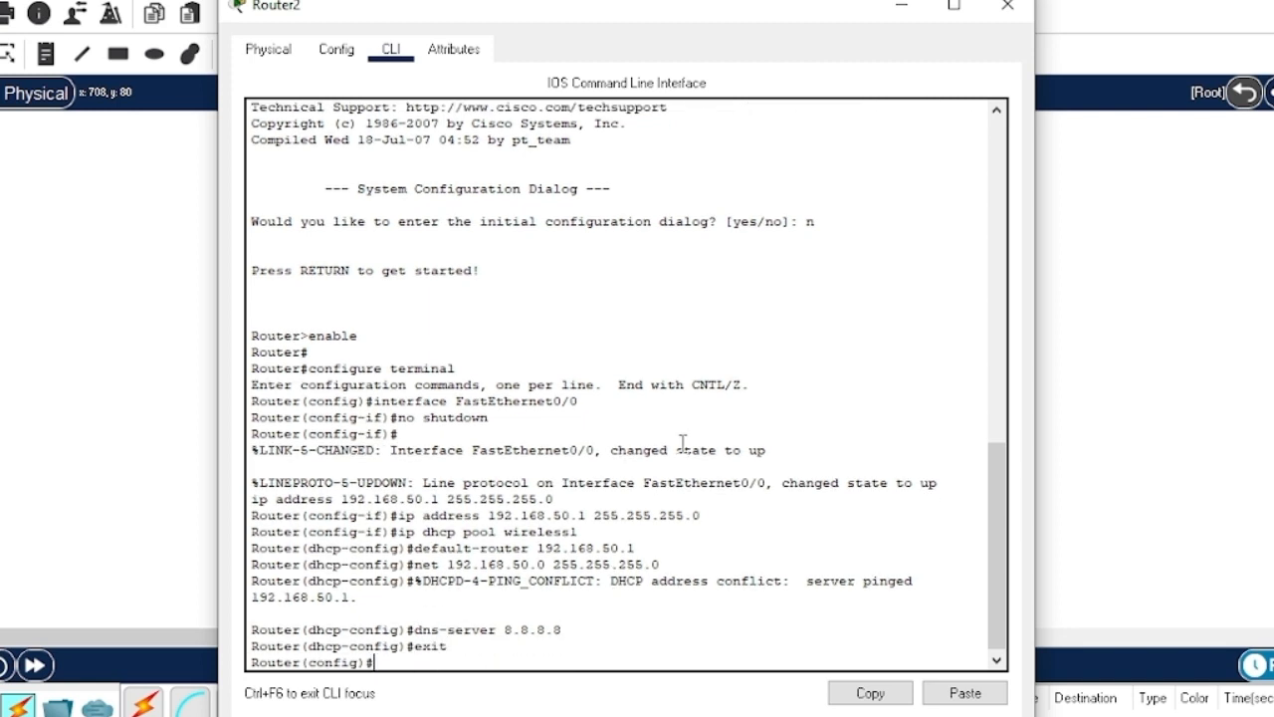
click(1008, 6)
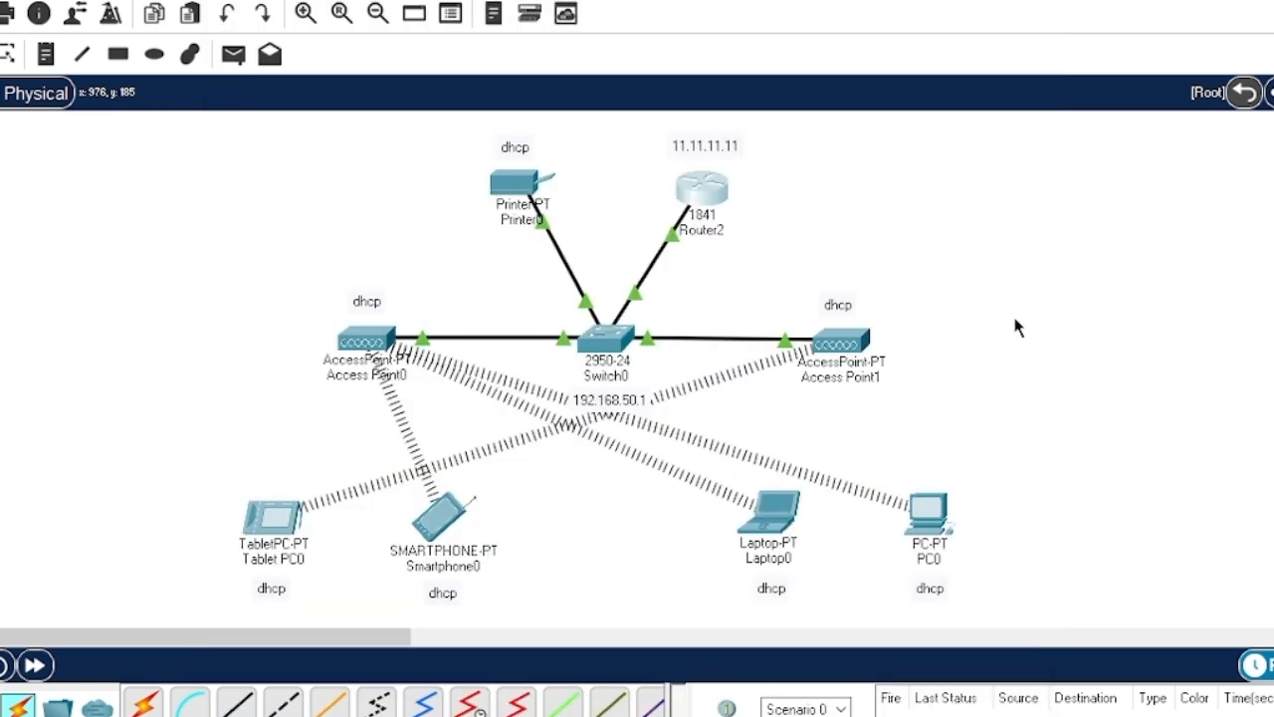
- Set Access Point0's Port 1 SSID to 'Wifi 4G', secured with WPA2-PSK and a pass phrase
click(369, 340)
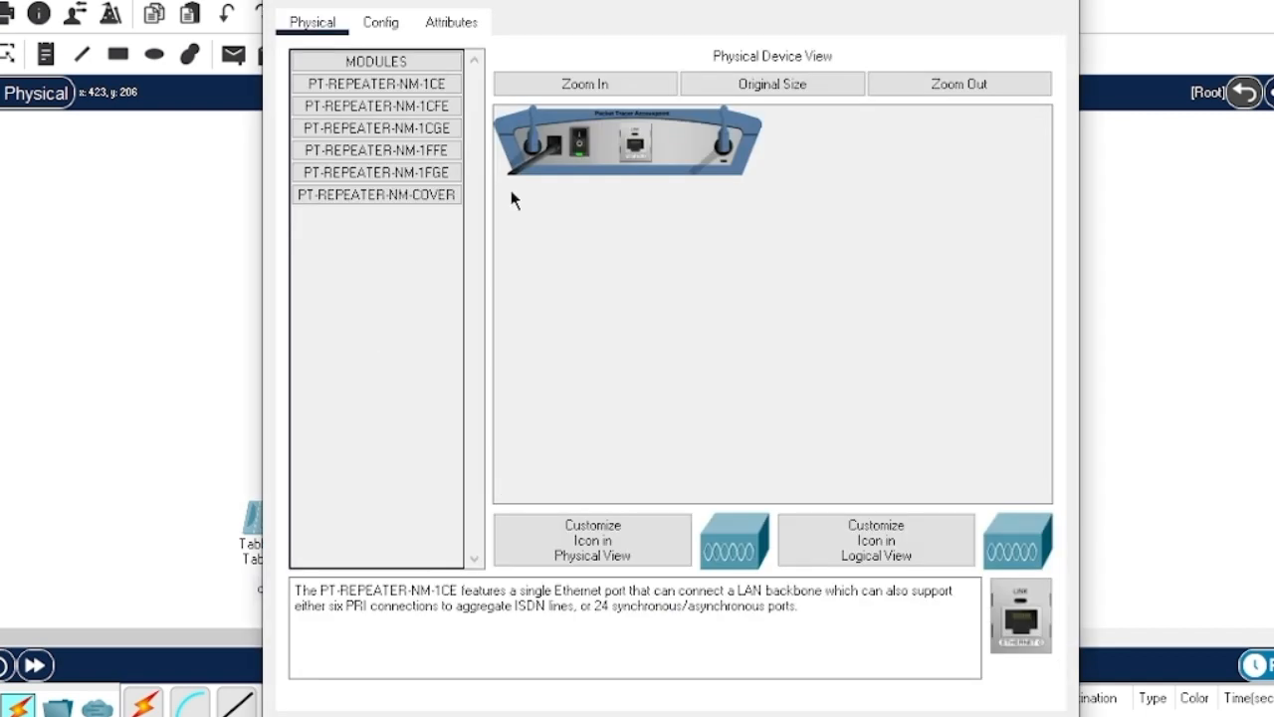
click(394, 36)
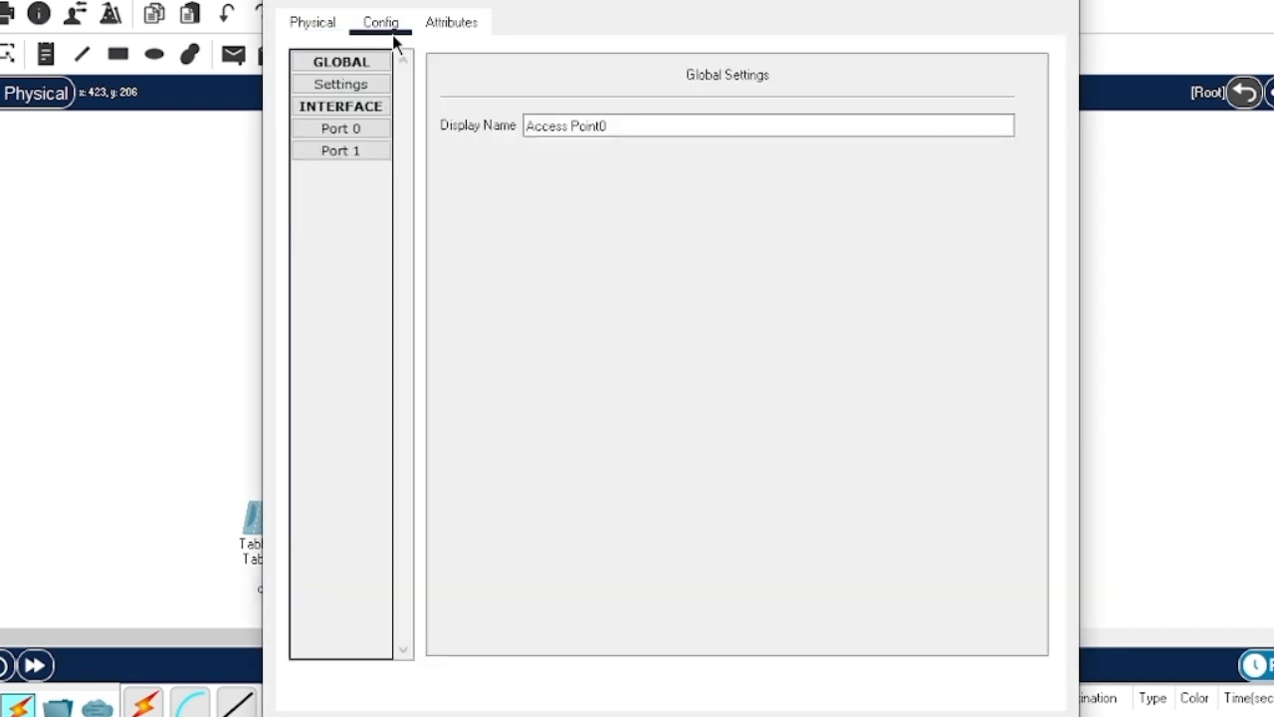
click(355, 131)
click(337, 154)
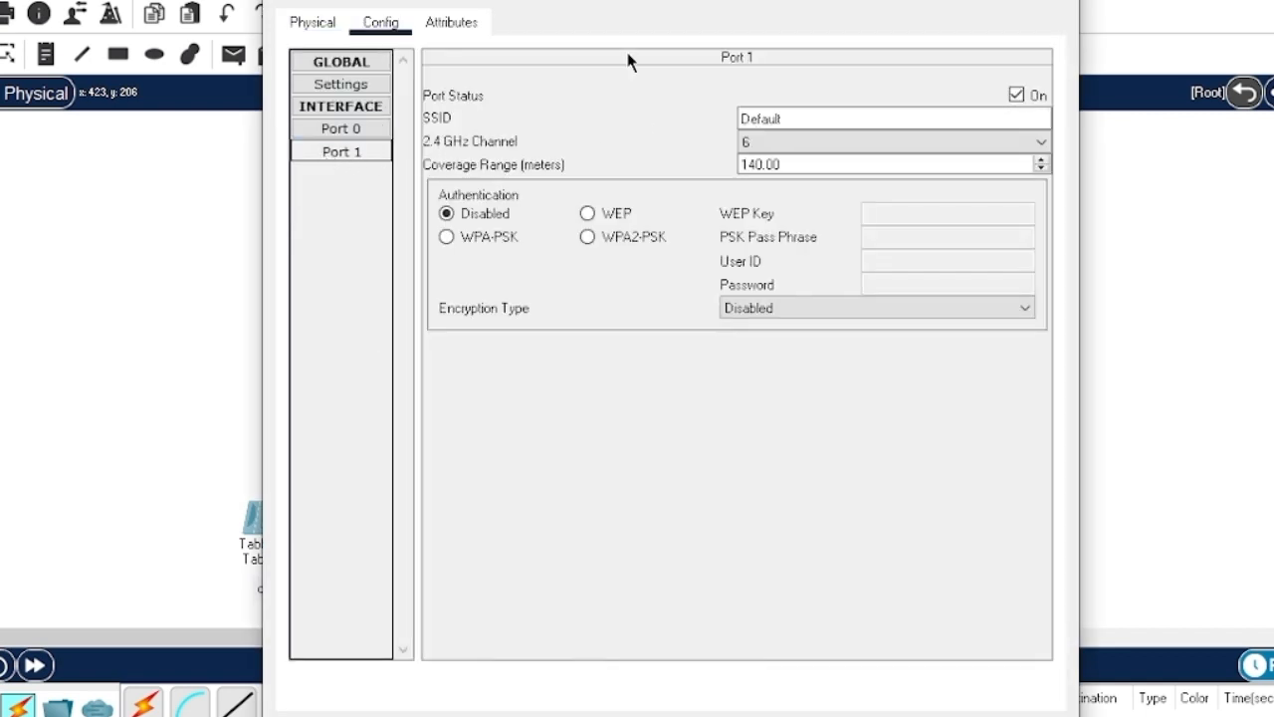
click(828, 117)
drag(828, 118, 724, 125)
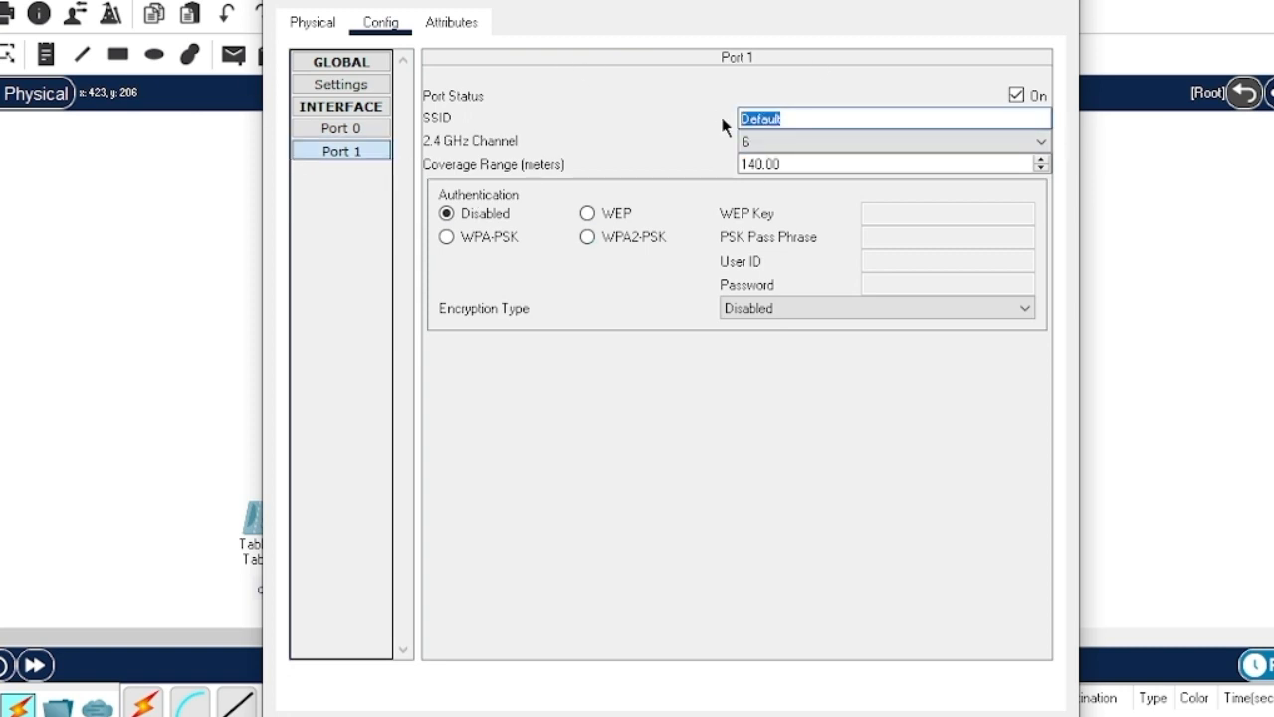
text(Wifi 4G)
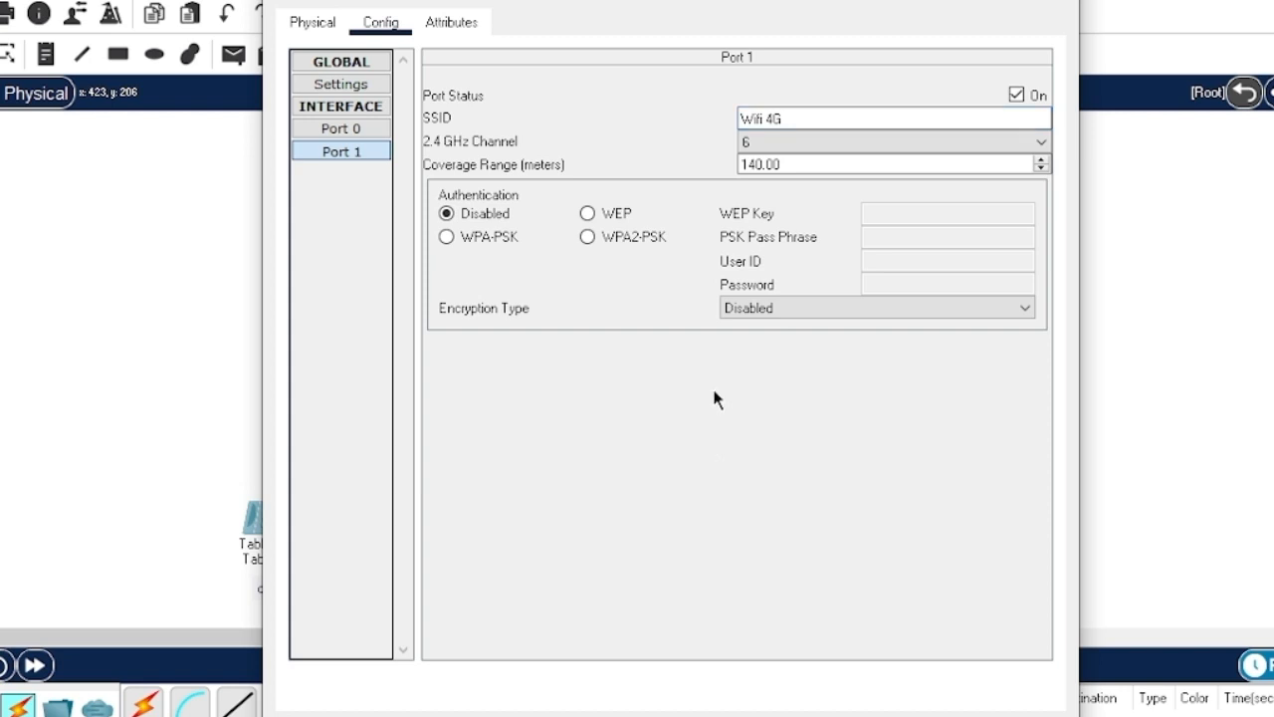
click(601, 239)
click(884, 236)
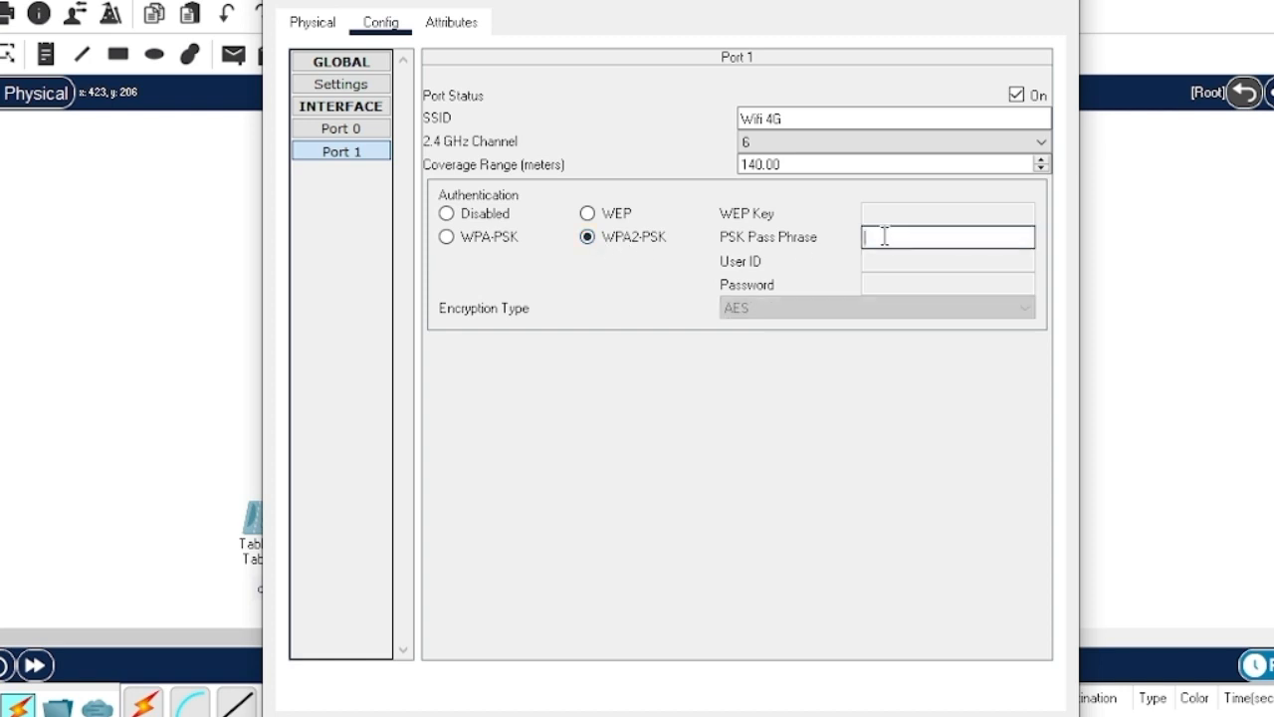
text(12345678)
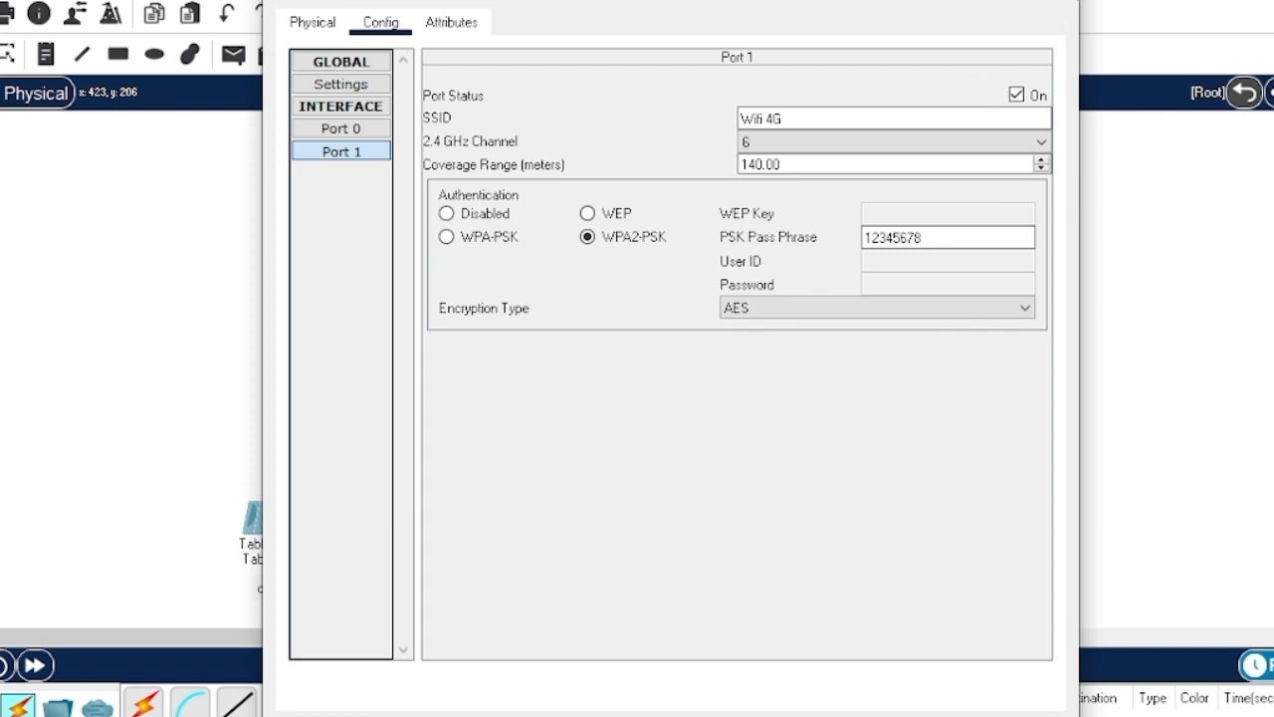
click(1053, 1)
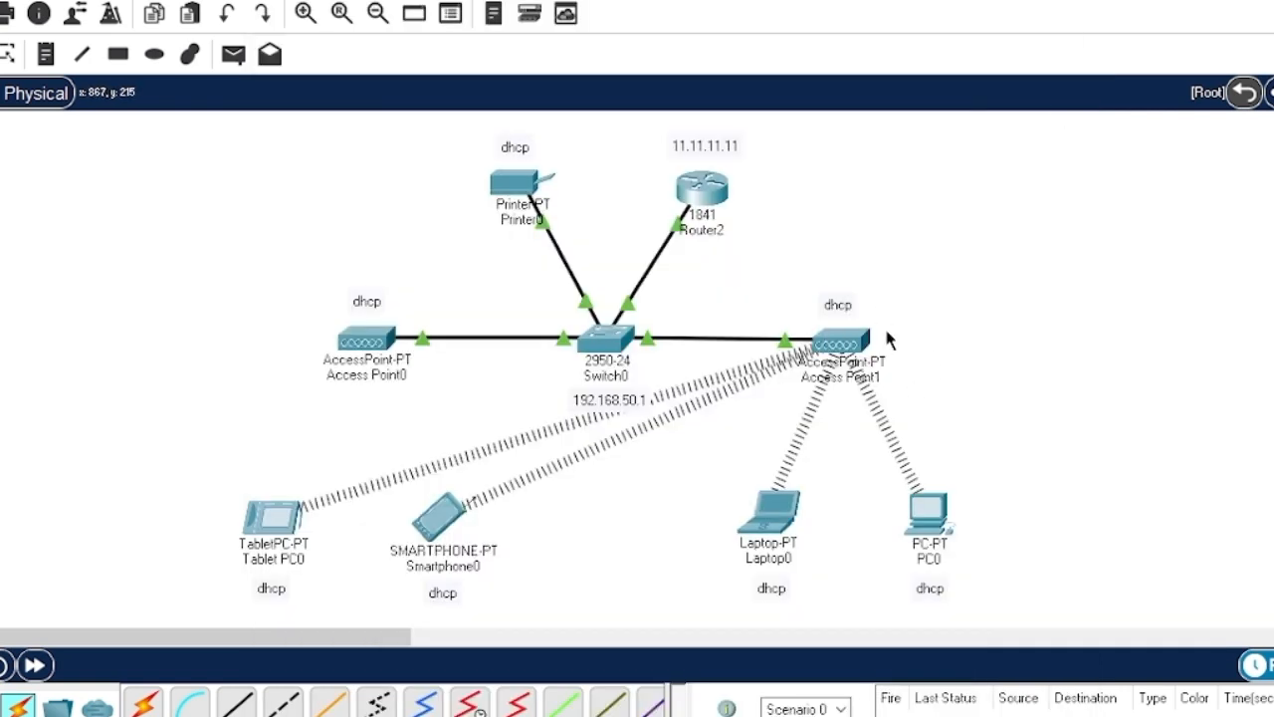
- Replace Access Point1's Port 1 SSID 'Default' with 'Wifi 5G'
click(841, 344)
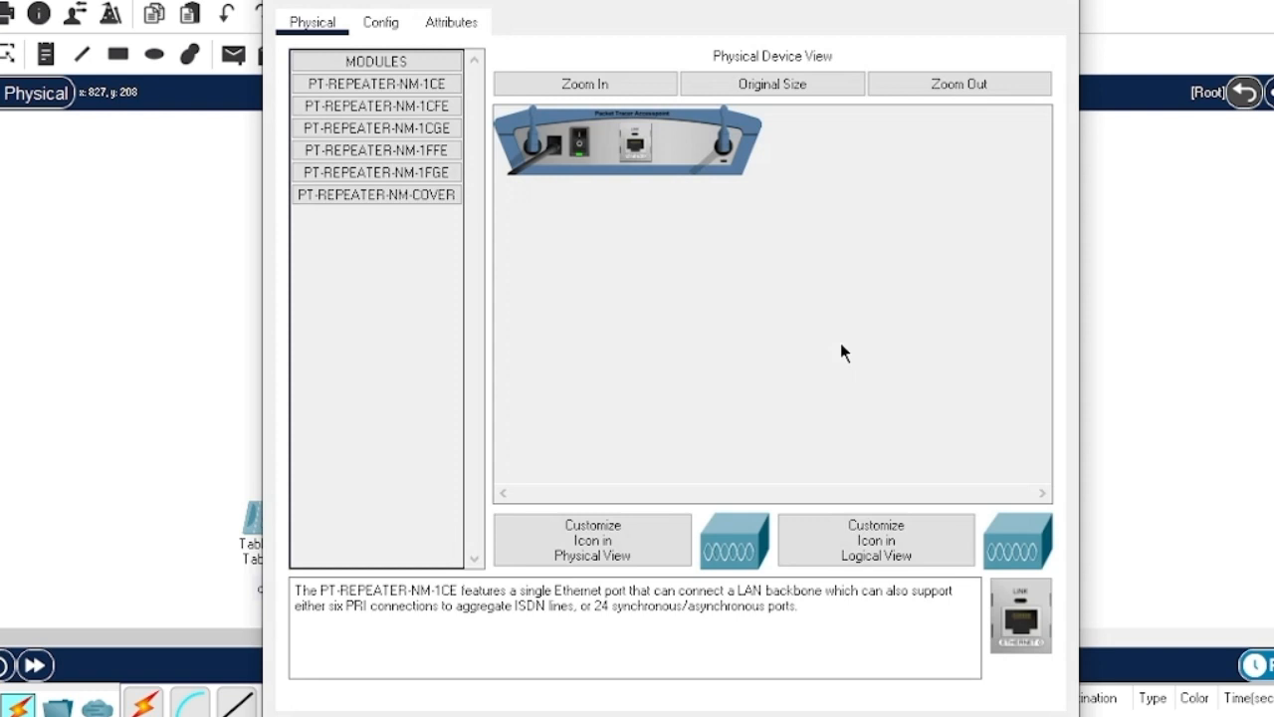
click(382, 35)
click(354, 151)
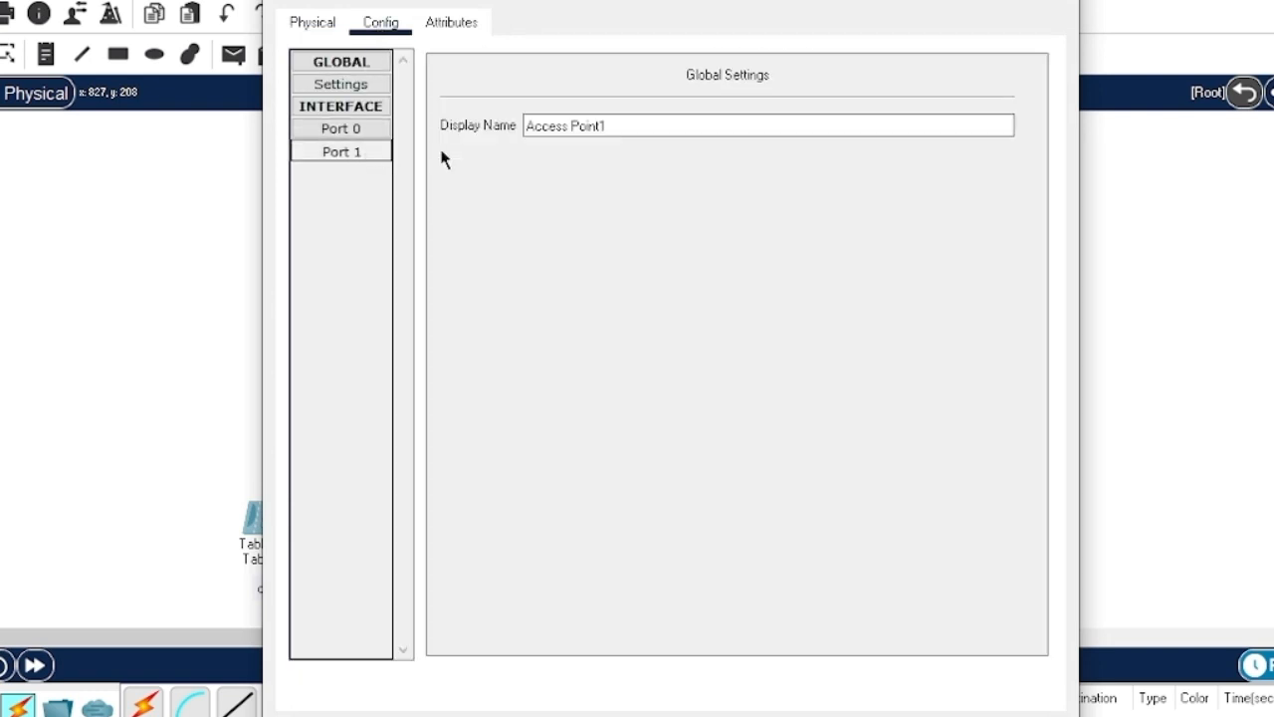
drag(777, 118, 700, 120)
text(Wifi 5G)
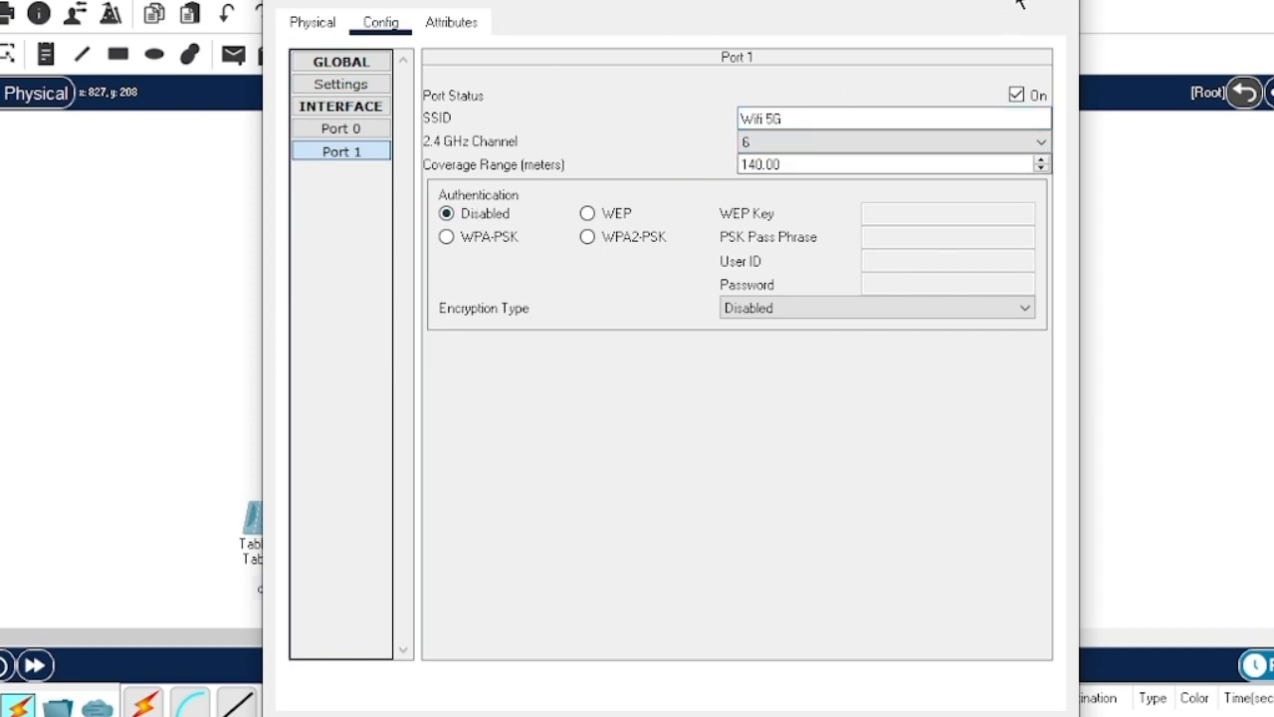
click(1056, 1)
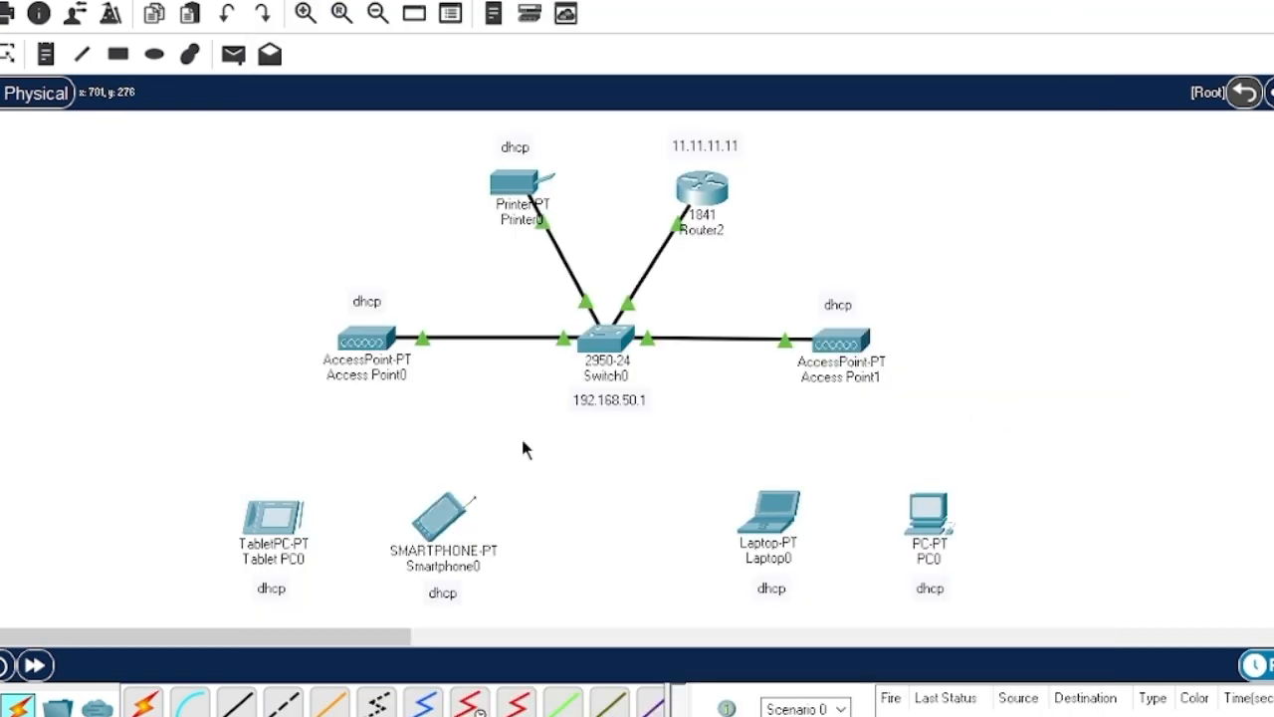
- Join Tablet PC0's Wireless0 to SSID 'Wifi 4G' using WPA2-PSK and the pass phrase
click(304, 526)
click(395, 28)
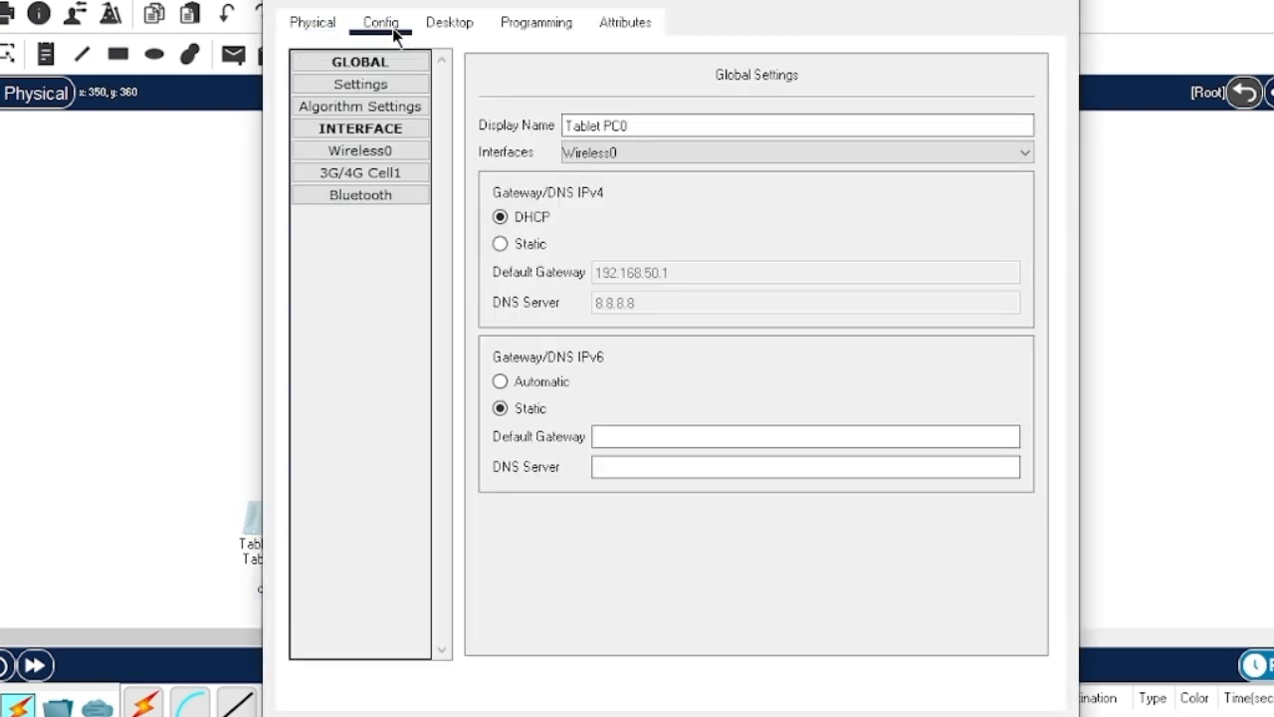
click(345, 154)
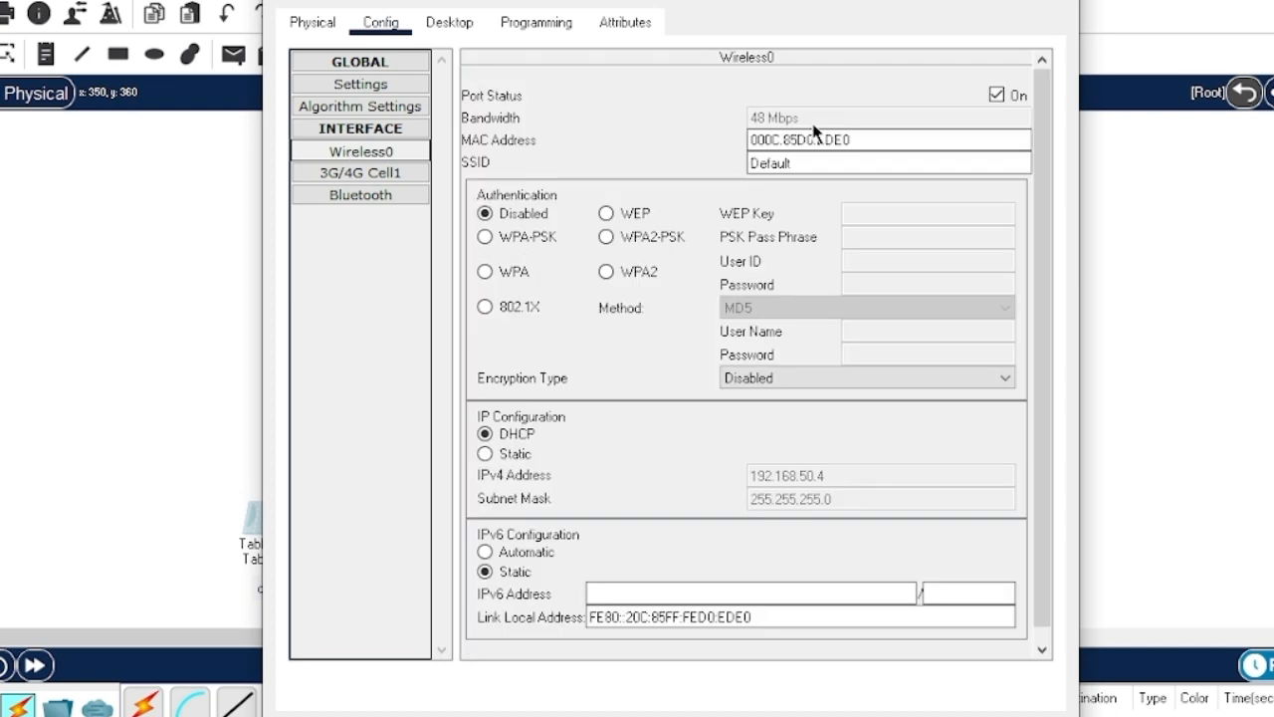
double_click(841, 163)
text(Wifi 4G)
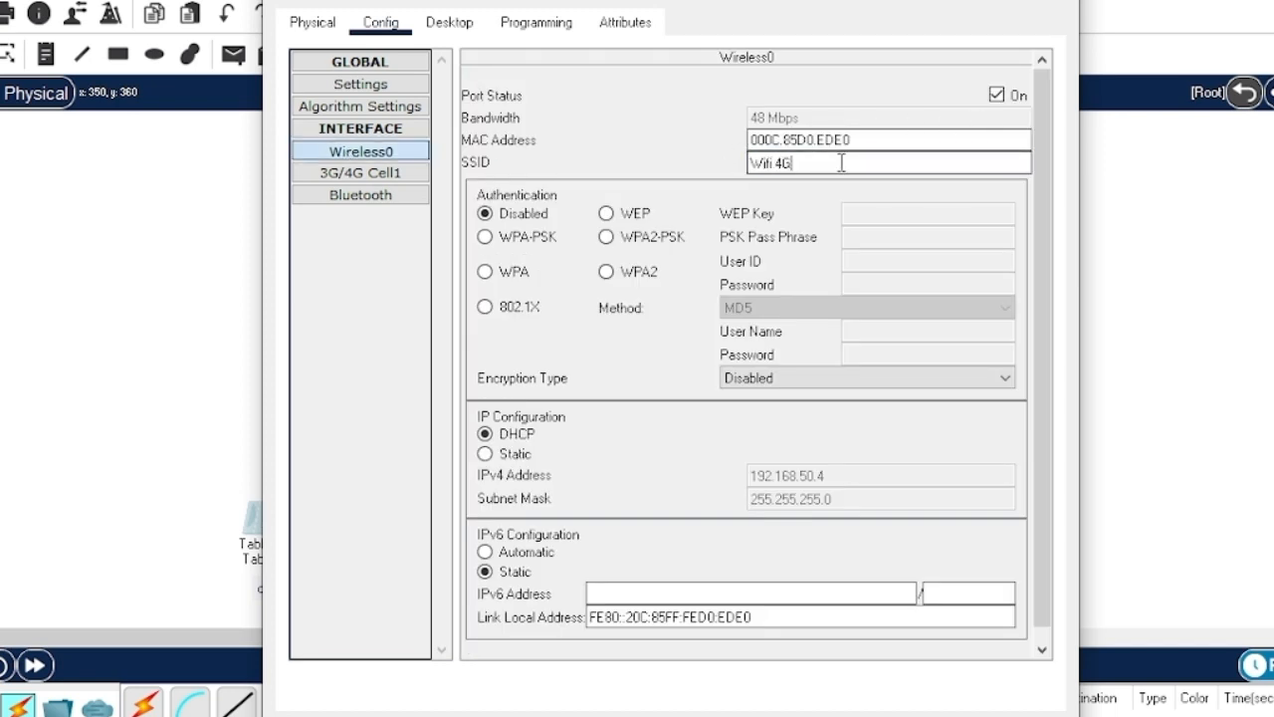
click(647, 239)
click(859, 235)
text(12345678)
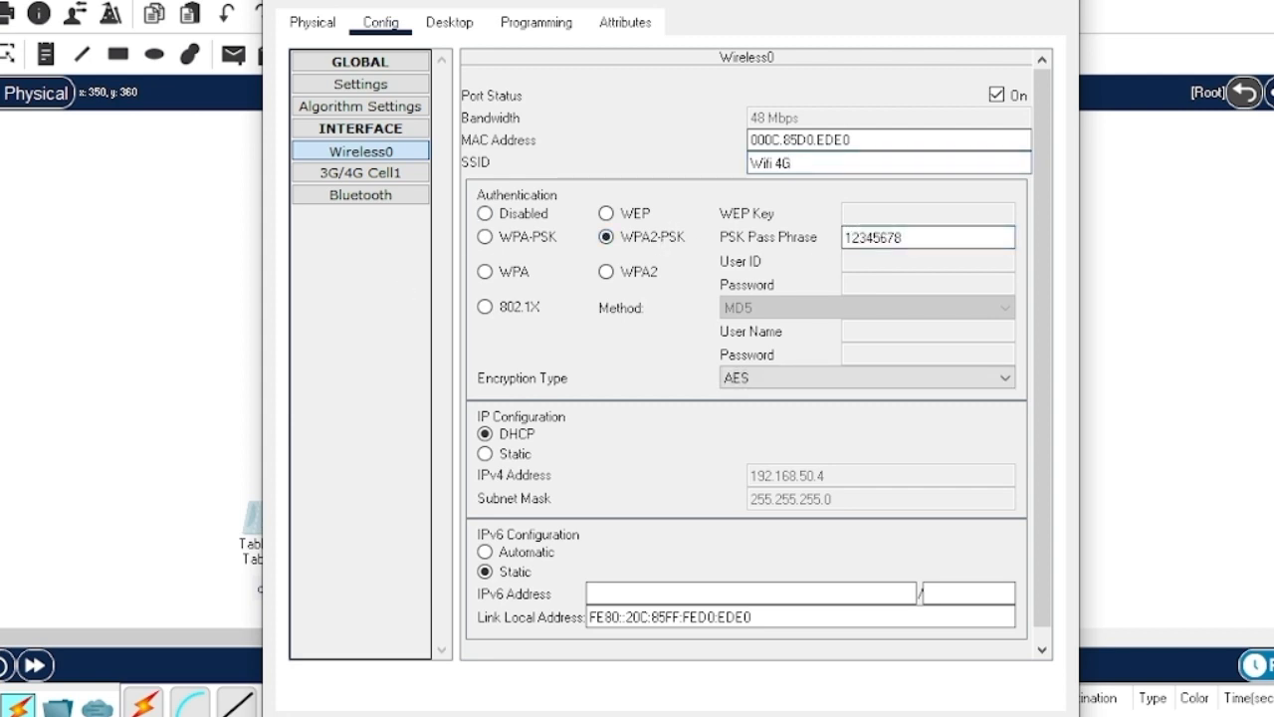
click(1056, 1)
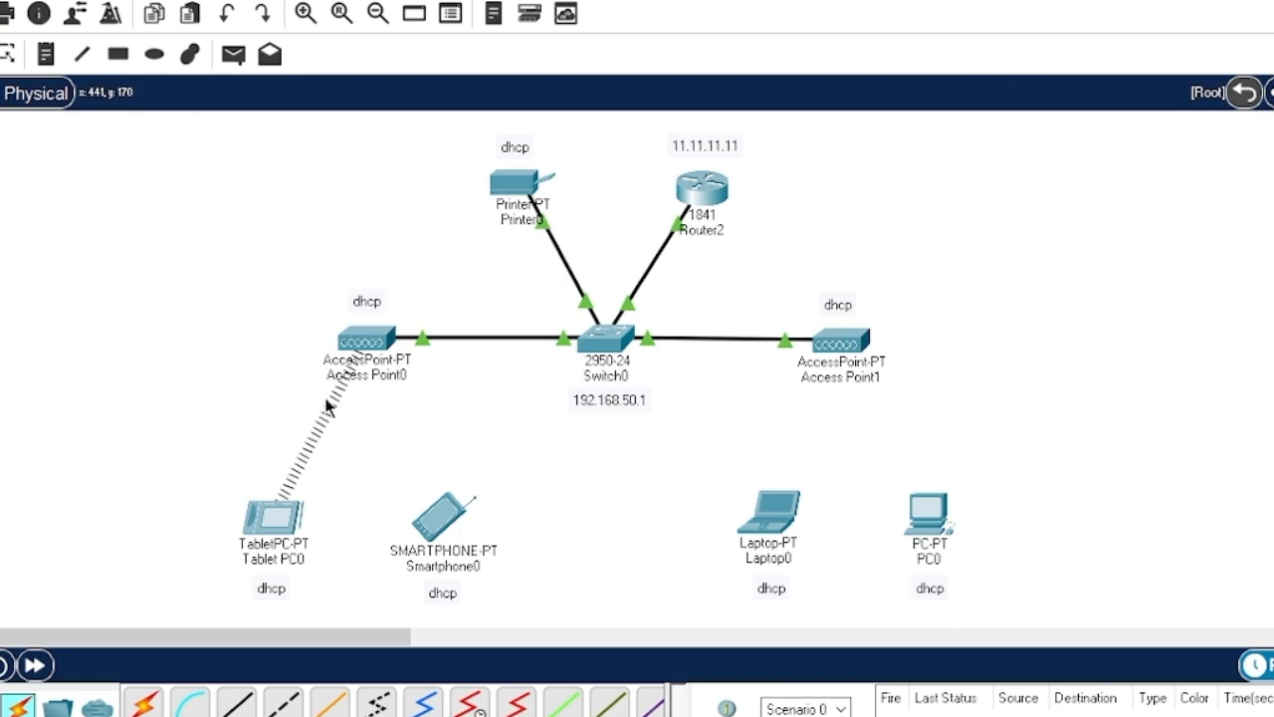
- Join Smartphone0's Wireless0 to SSID 'Wifi 4G' using WPA2-PSK and the pass phrase
click(445, 531)
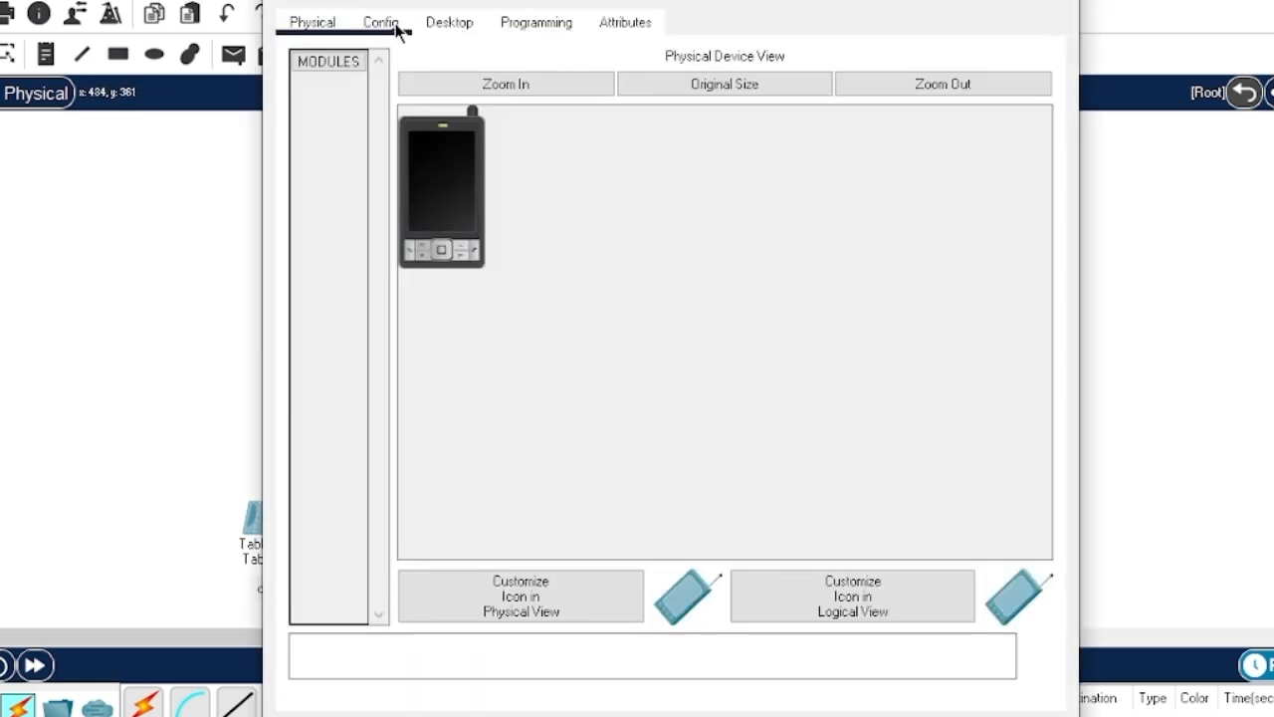
click(380, 22)
click(348, 150)
text(Wifi 4G)
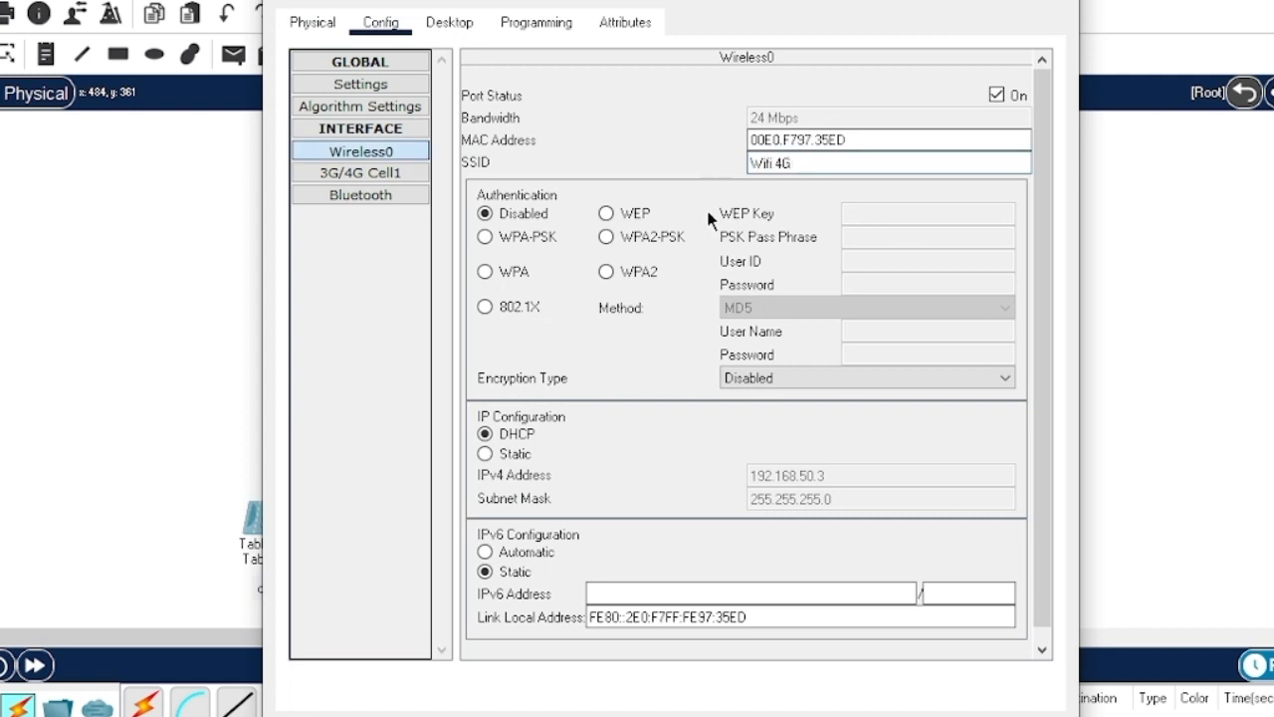
click(606, 236)
click(903, 239)
text(12345678)
click(1126, 381)
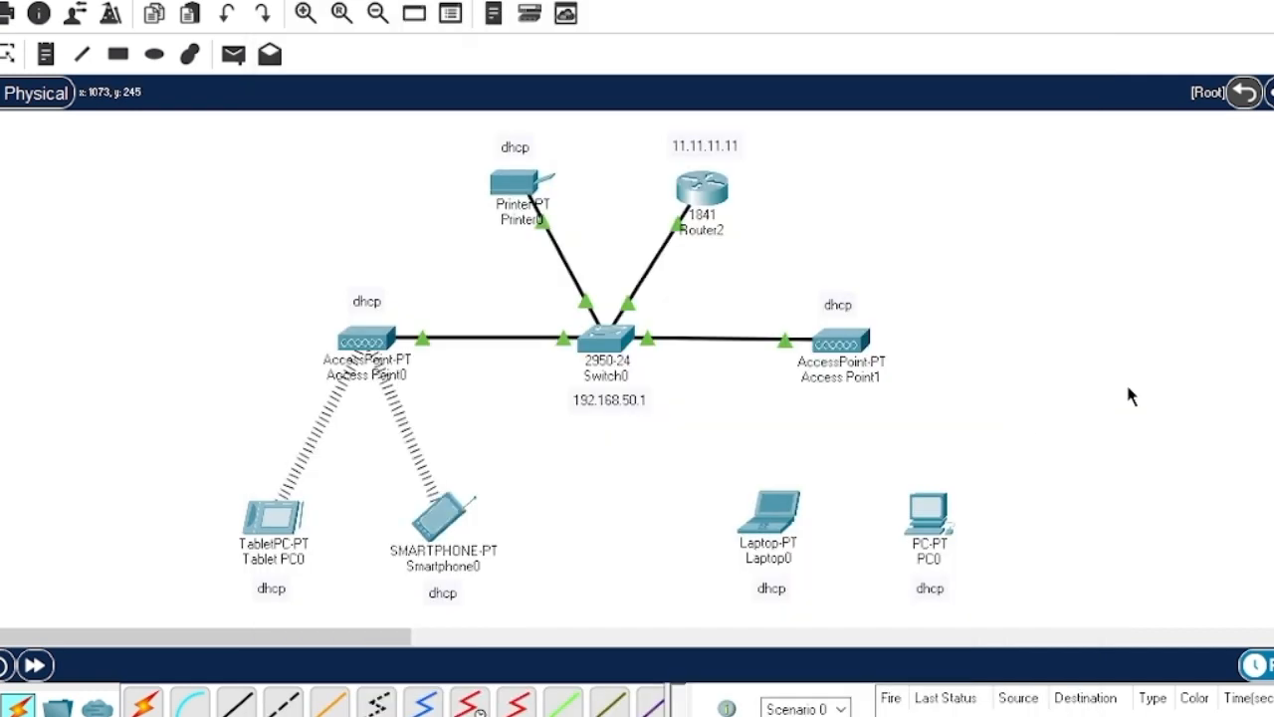
- Set Laptop0's Wireless0 SSID to 'Wifi 5G'
click(770, 510)
click(382, 24)
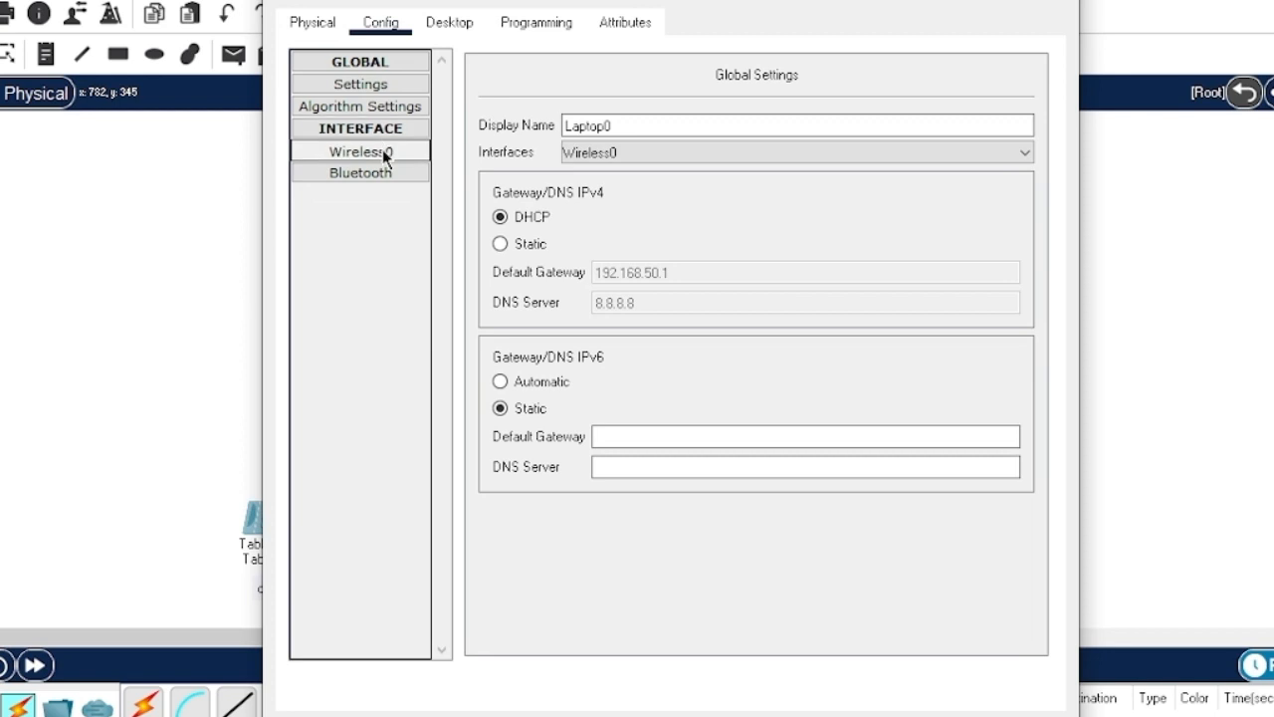
click(360, 152)
drag(899, 163, 725, 157)
text(Wifi 5G)
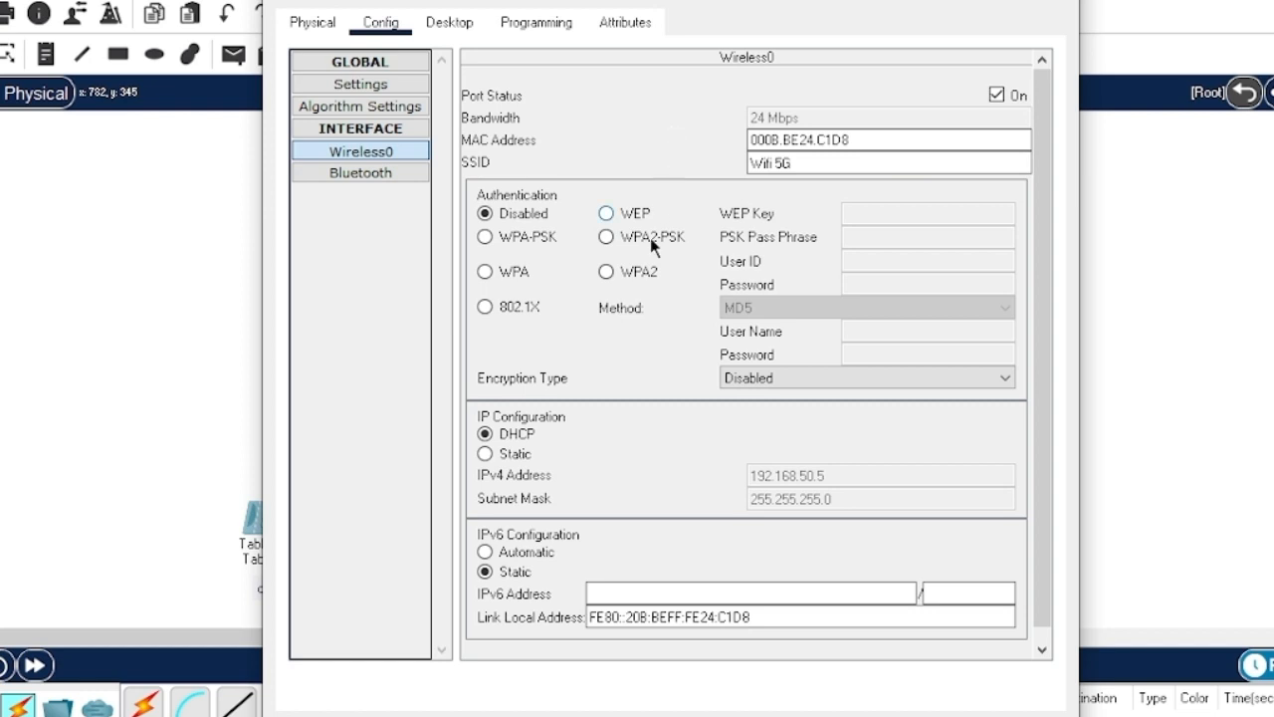
click(1064, 5)
- Set PC0's wireless SSID to 'Wifi 5G'
click(928, 510)
click(383, 24)
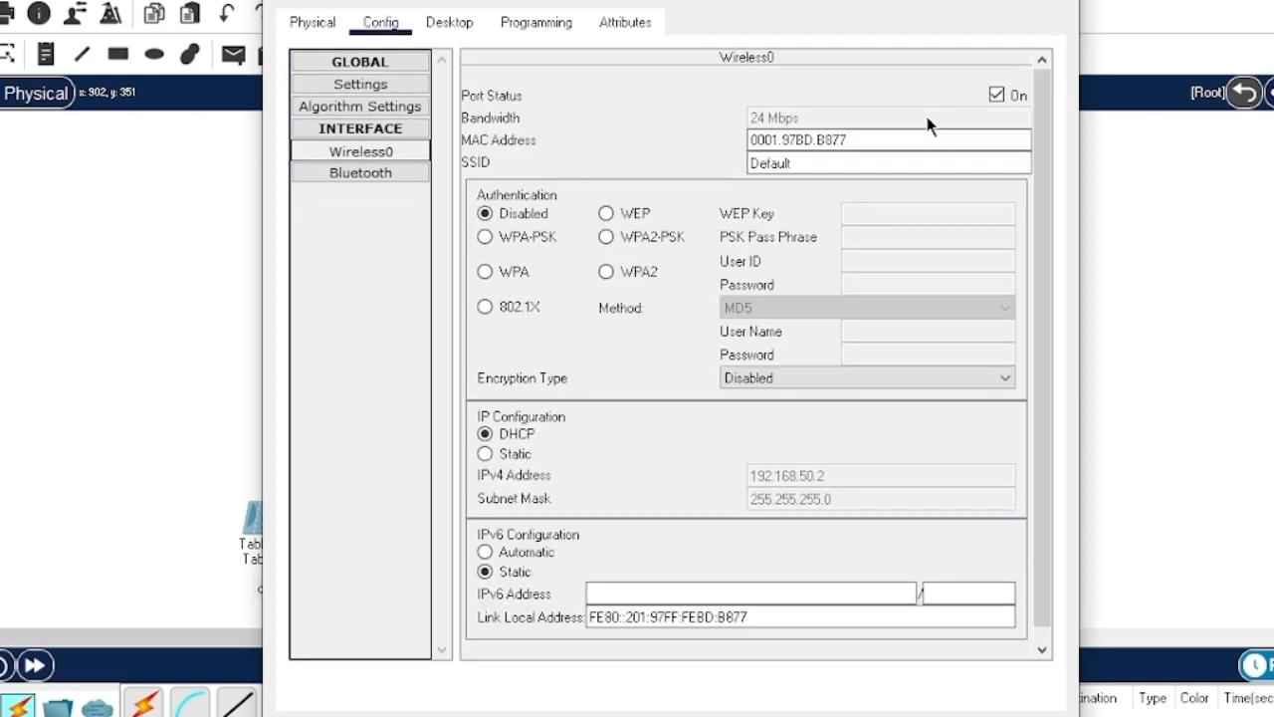
drag(813, 163, 715, 162)
text(Wifi 5G)
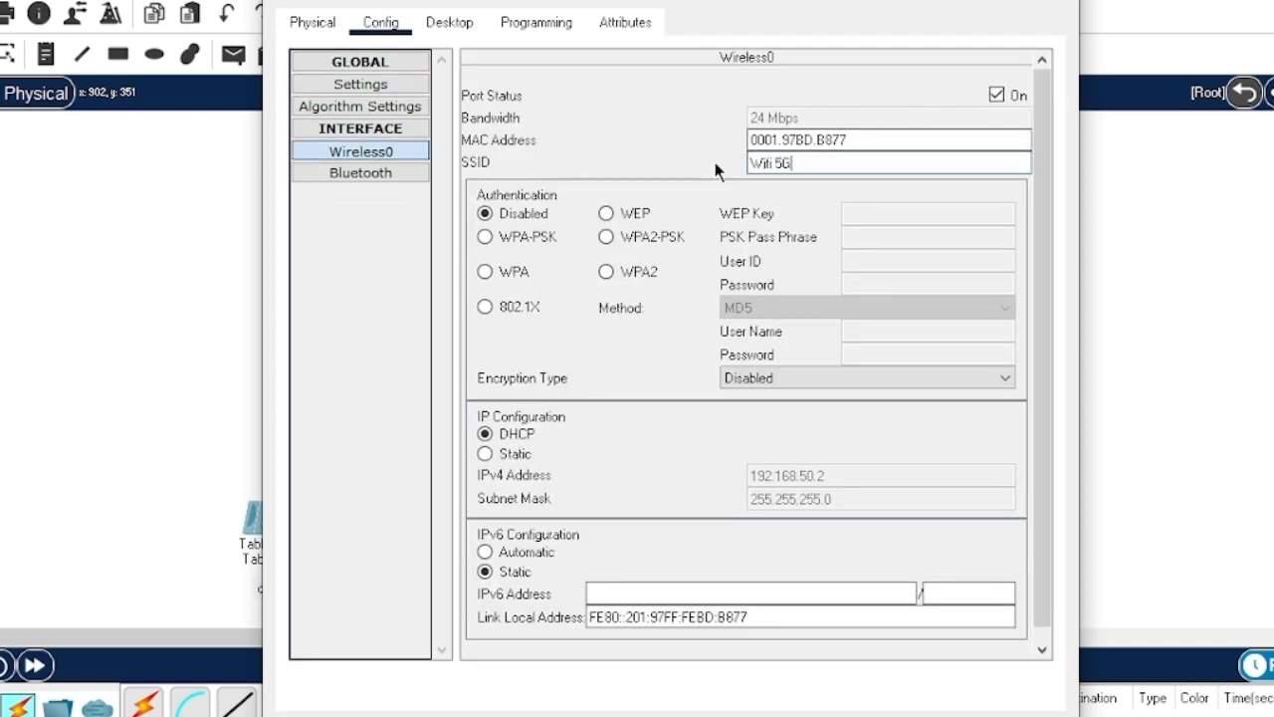
click(1063, 3)
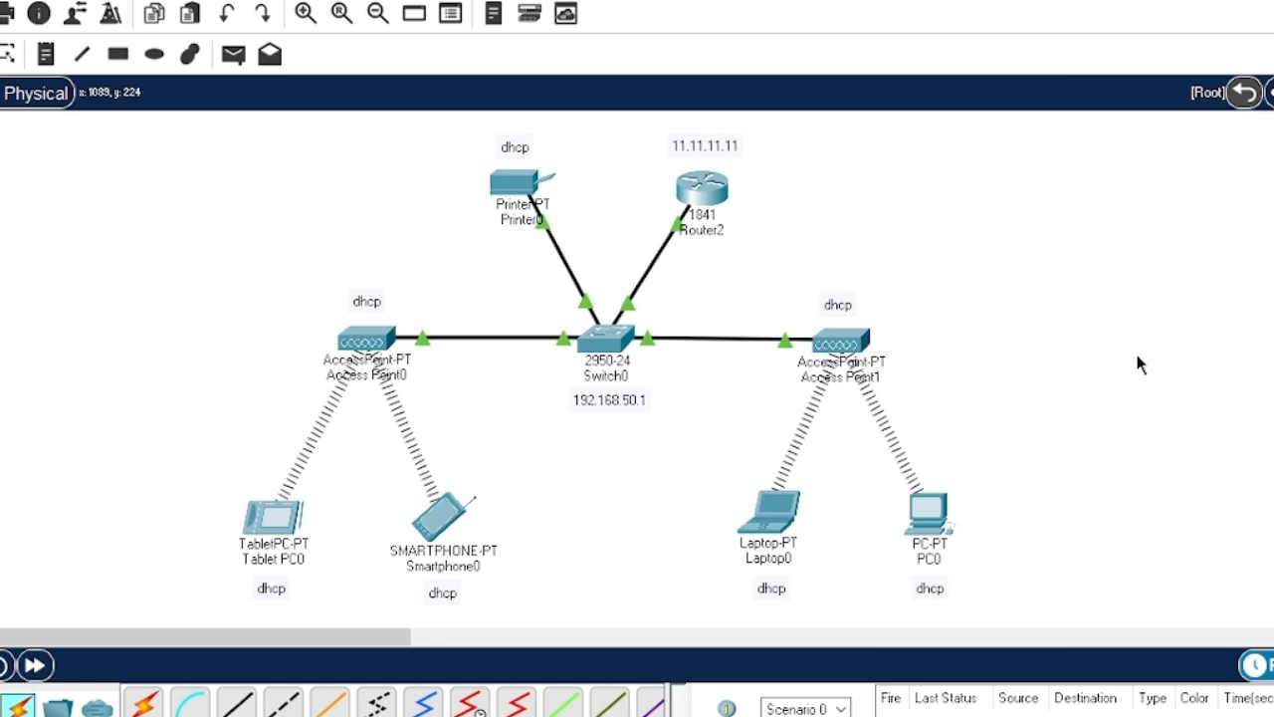
click(533, 186)
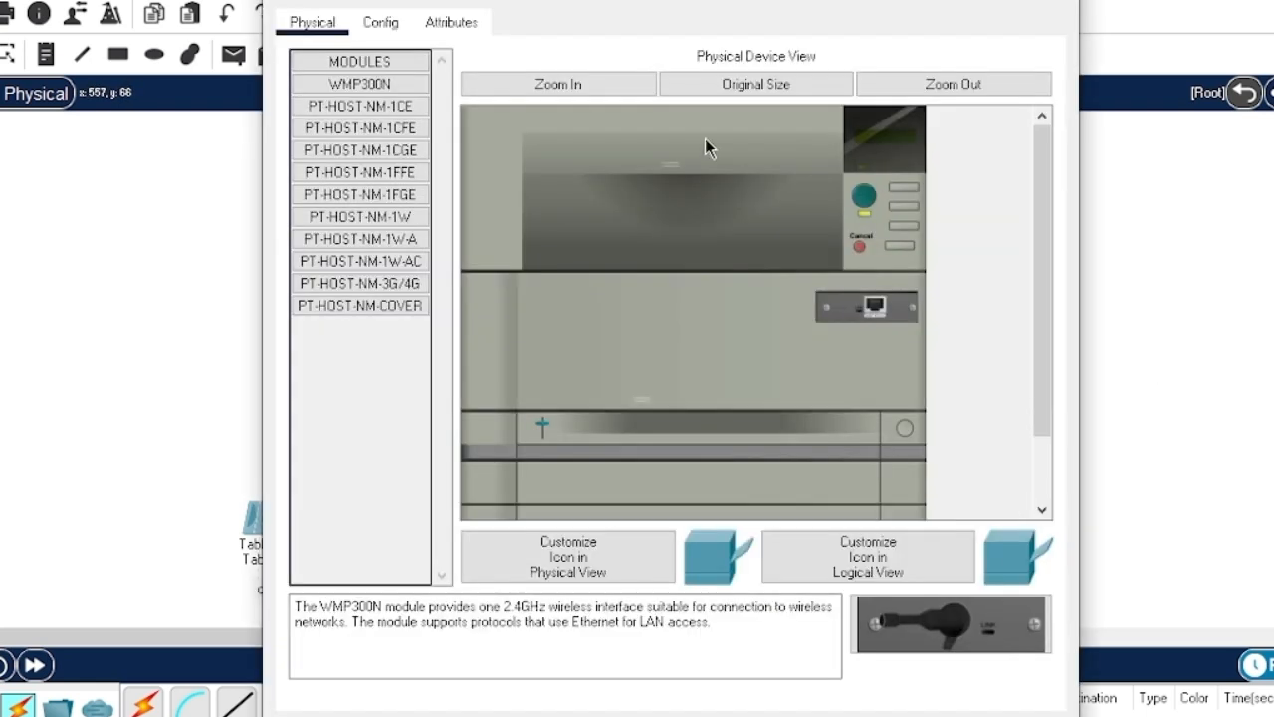
- Switch Printer0's FastEthernet0 to DHCP so it leases 192.168.50.6 / 255.255.255.0
click(382, 24)
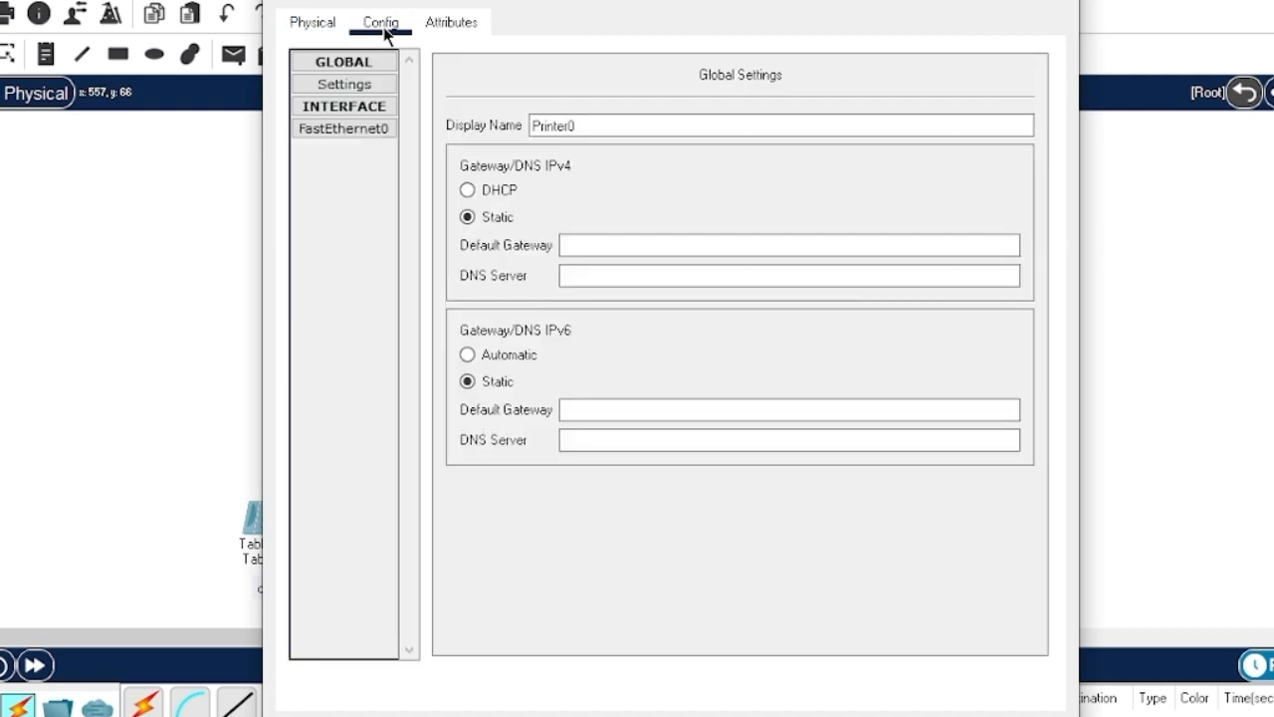
click(370, 133)
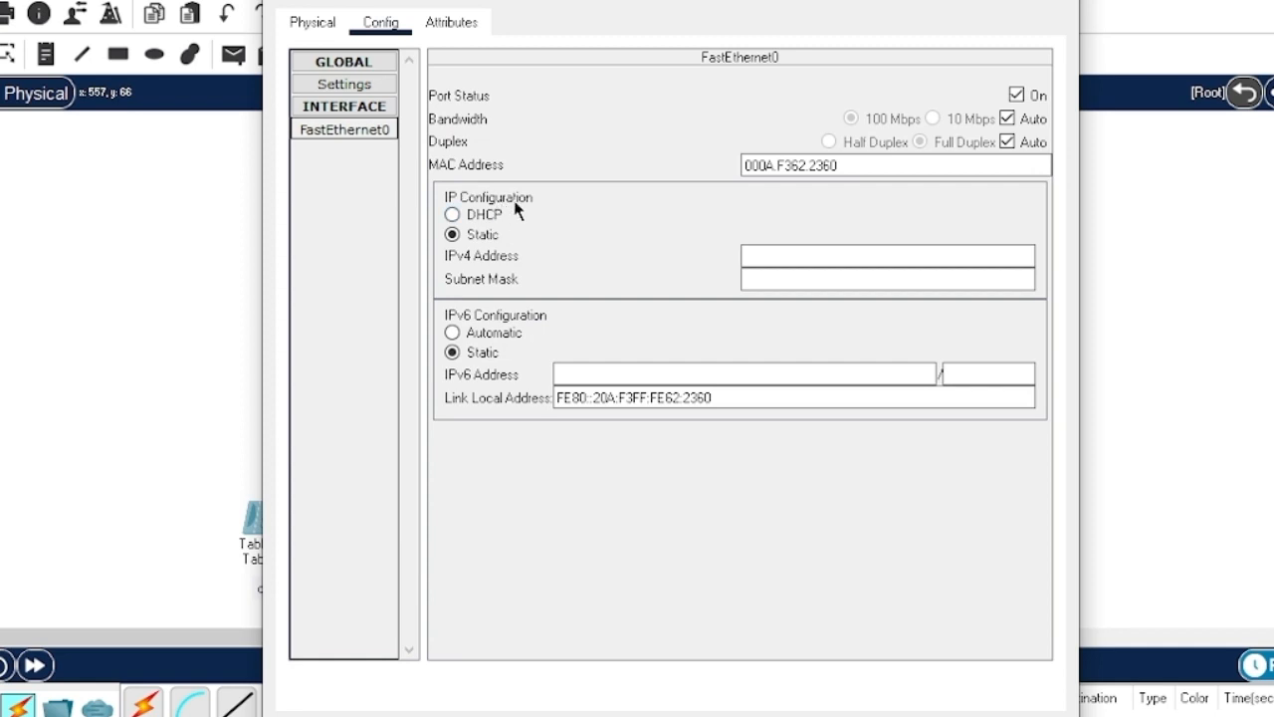
click(455, 216)
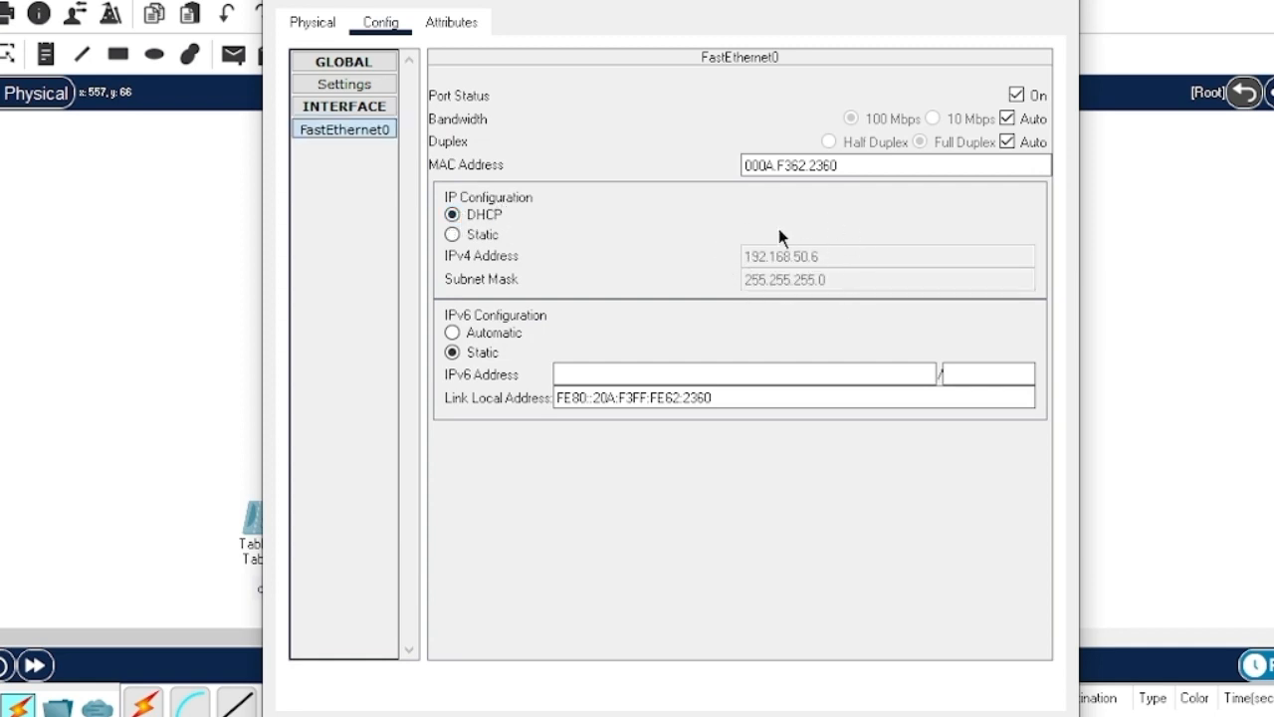
click(1057, 2)
click(277, 526)
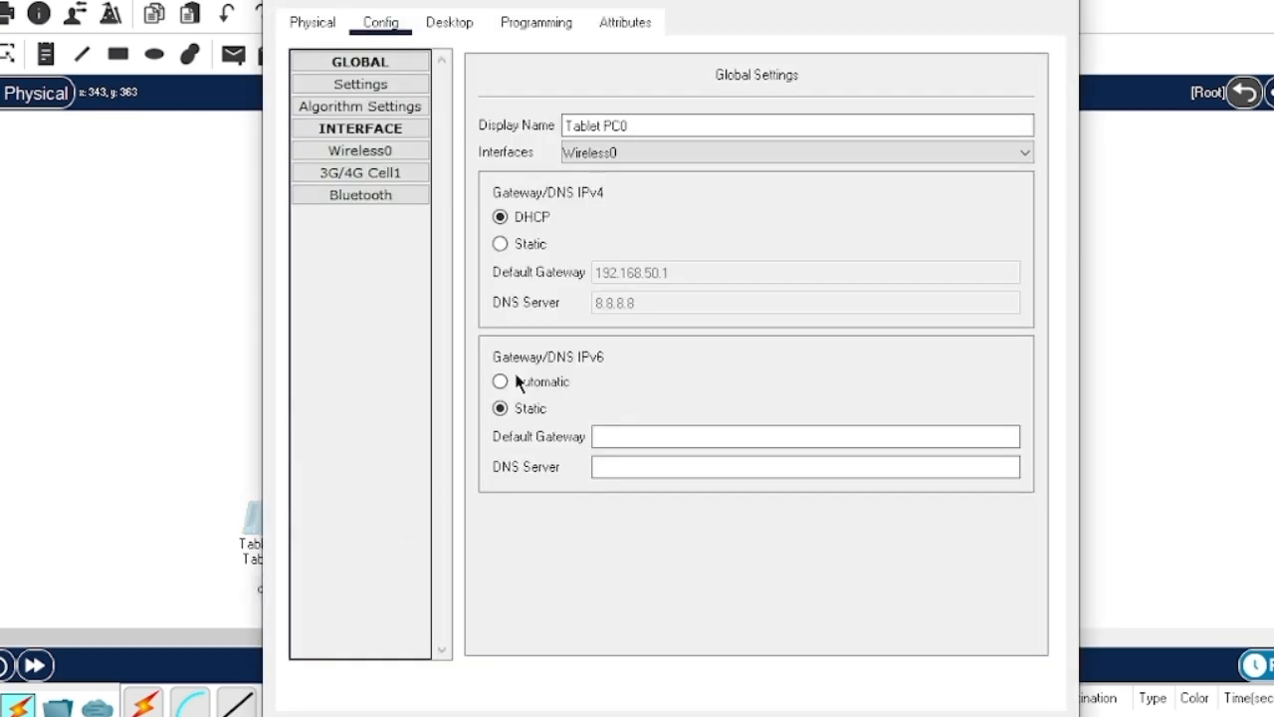
click(361, 150)
drag(361, 0, 580, 8)
click(1258, 2)
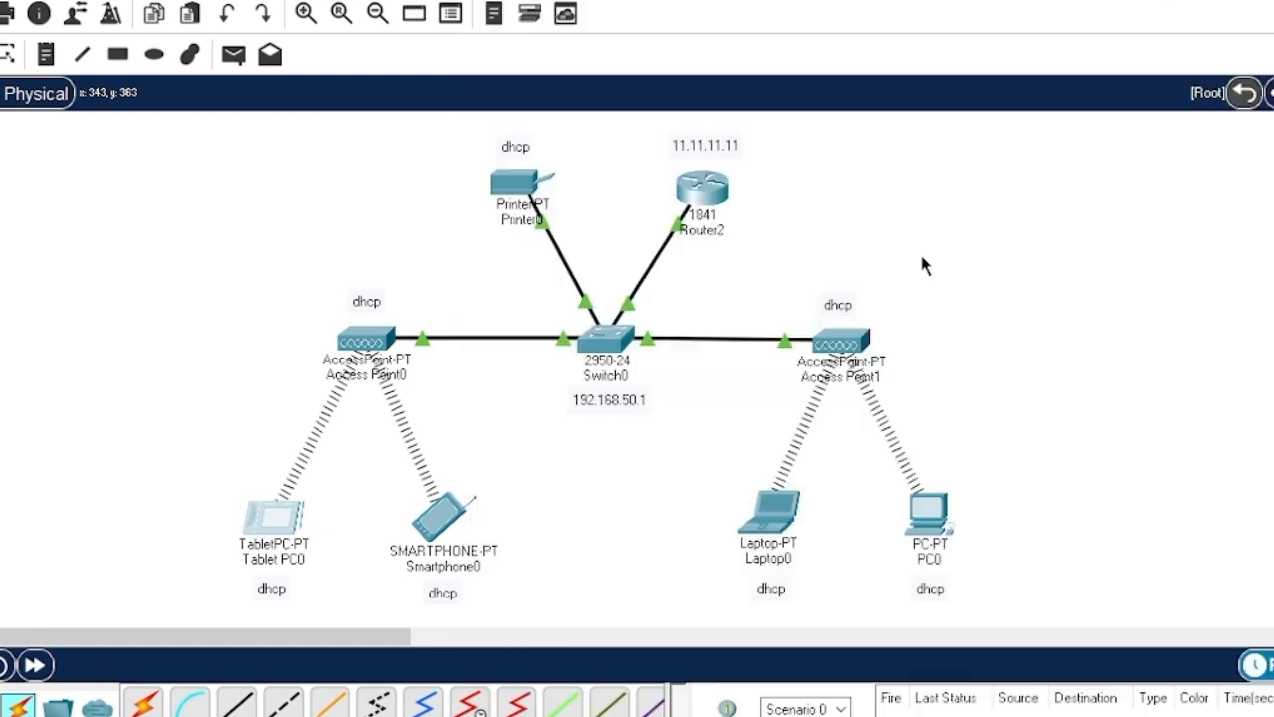
click(438, 517)
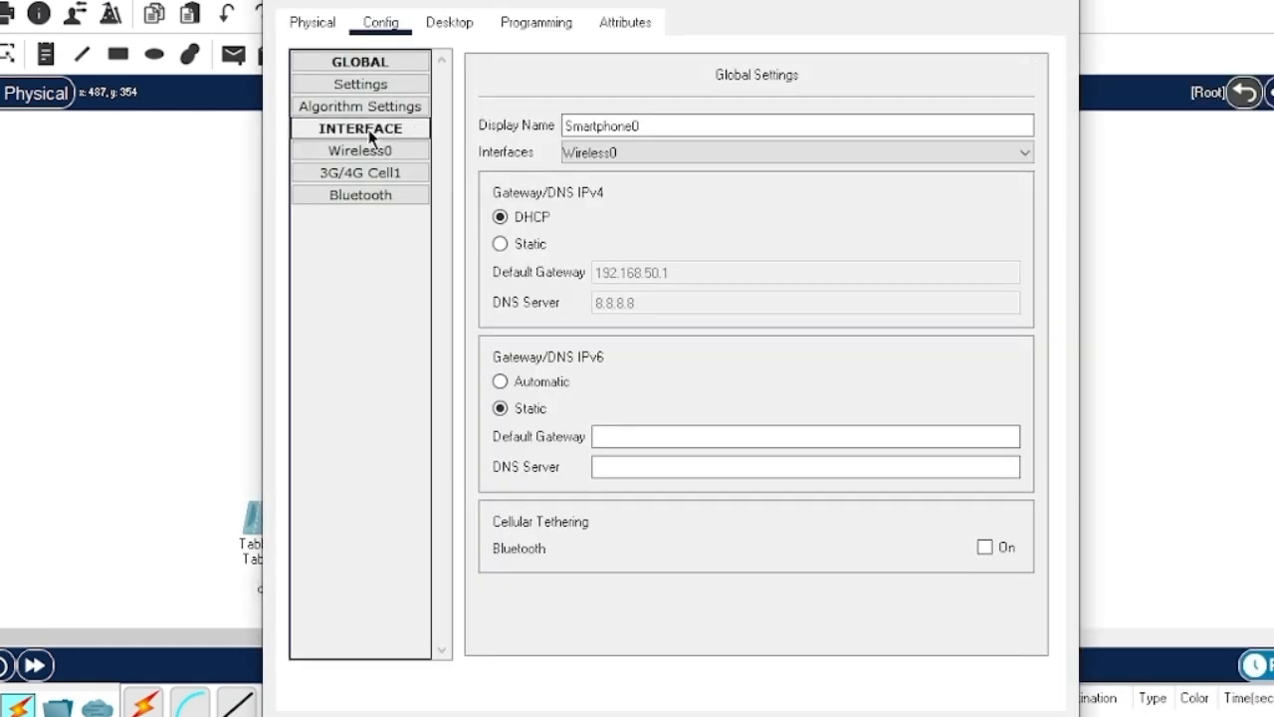
click(362, 149)
click(1111, 269)
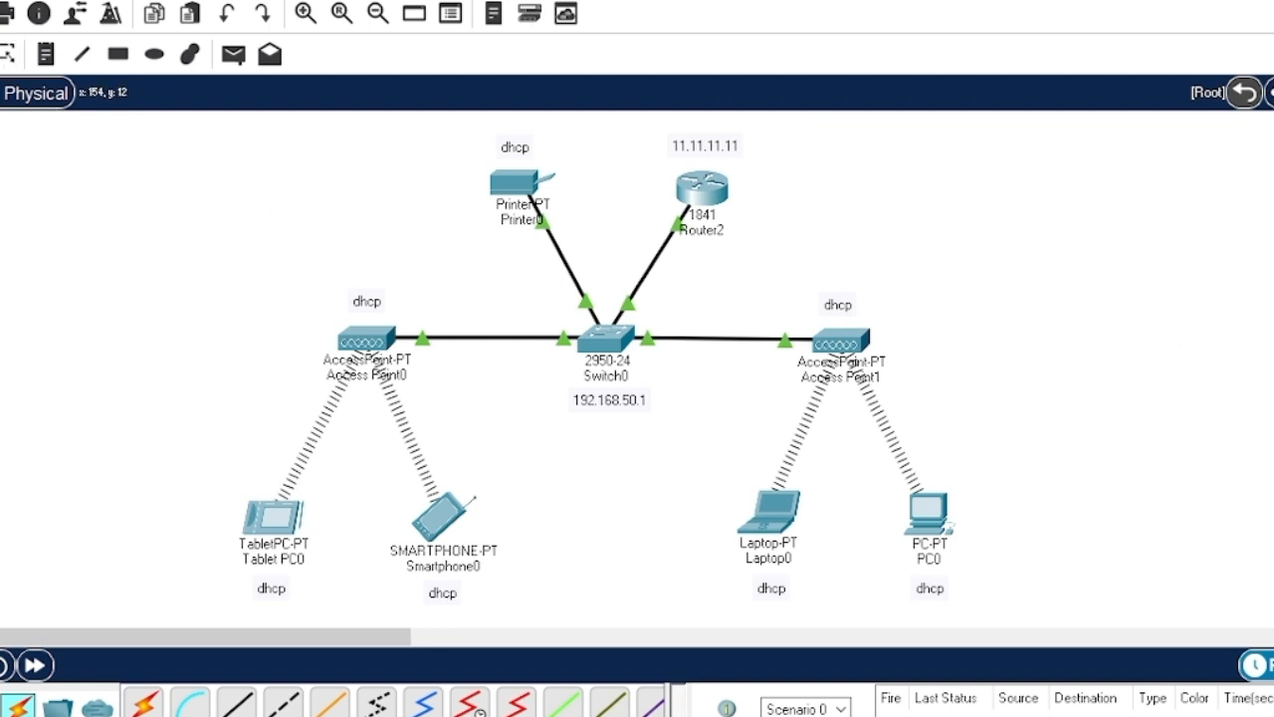
click(233, 54)
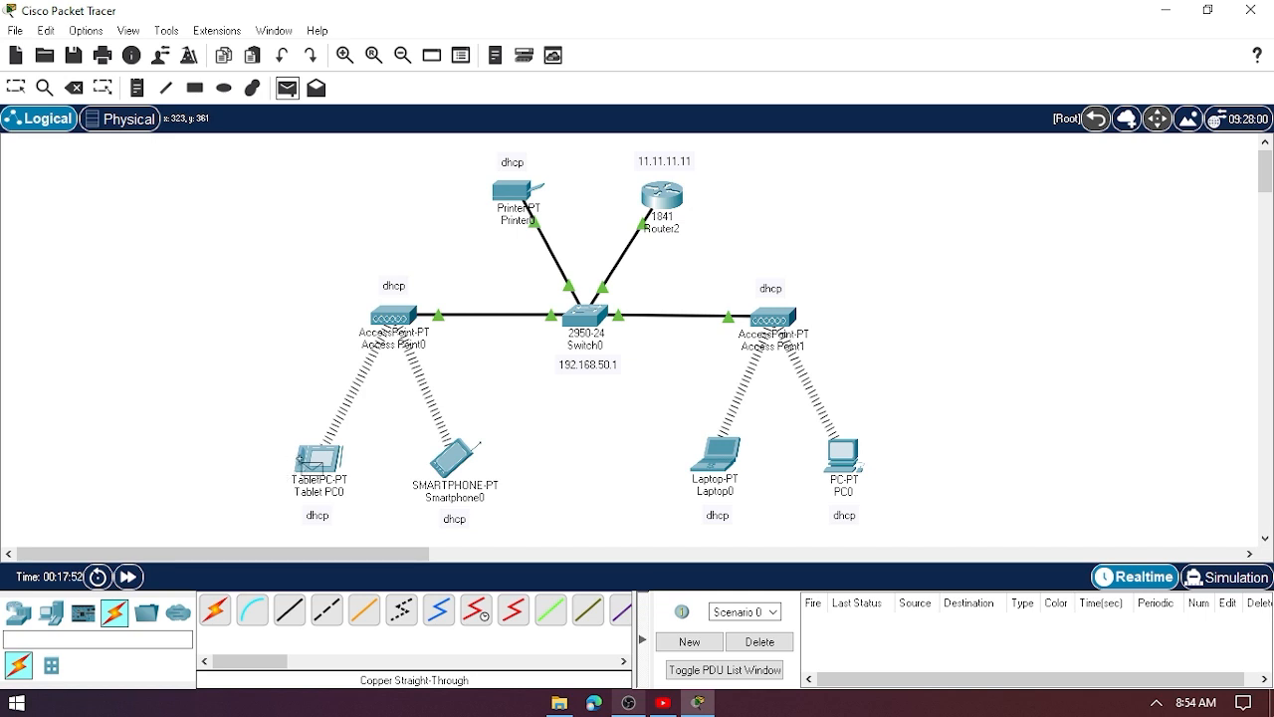
- Ping Tablet PC0→Smartphone0, Smartphone0→Laptop0 and Laptop0→PC0, all succeeding
click(318, 460)
click(456, 460)
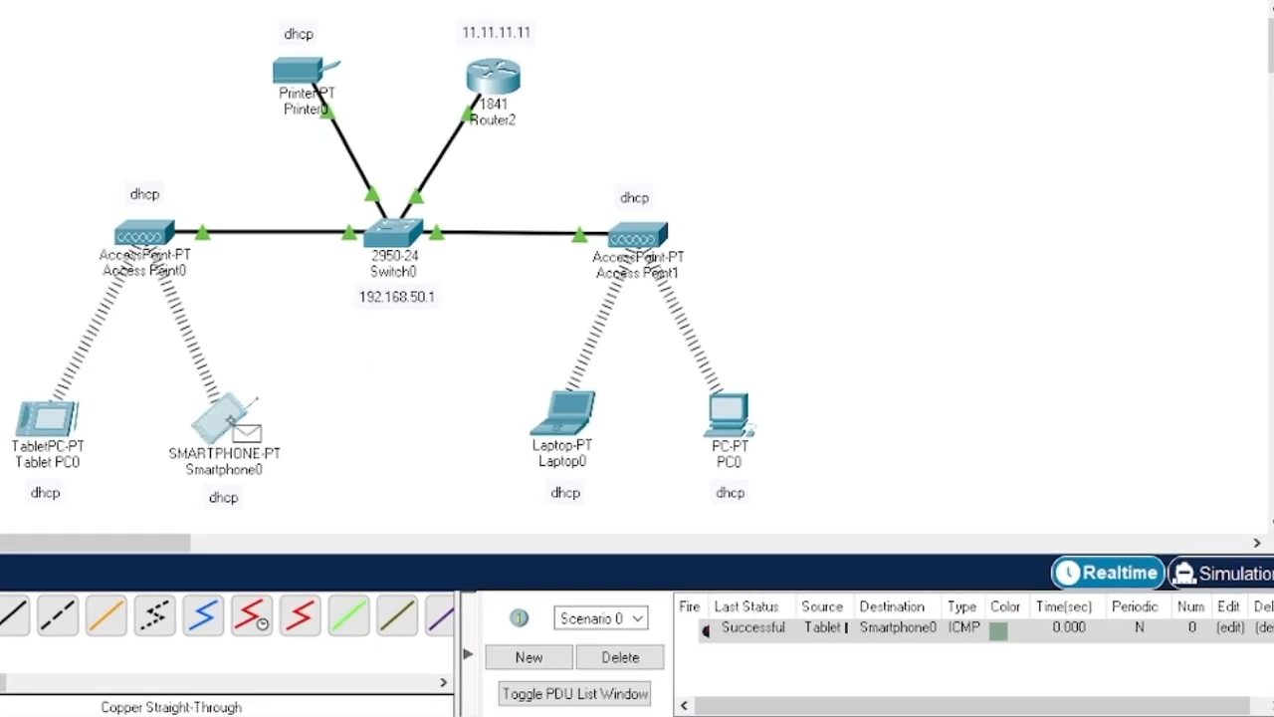
click(564, 423)
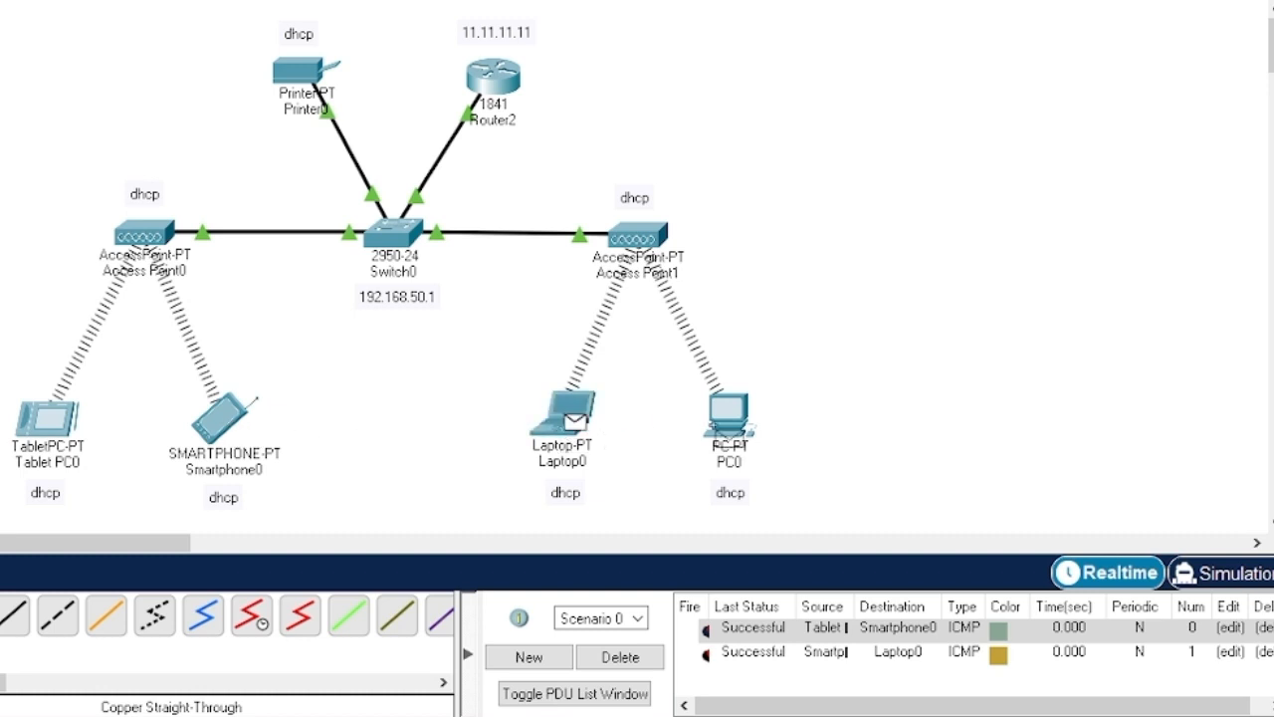
click(754, 426)
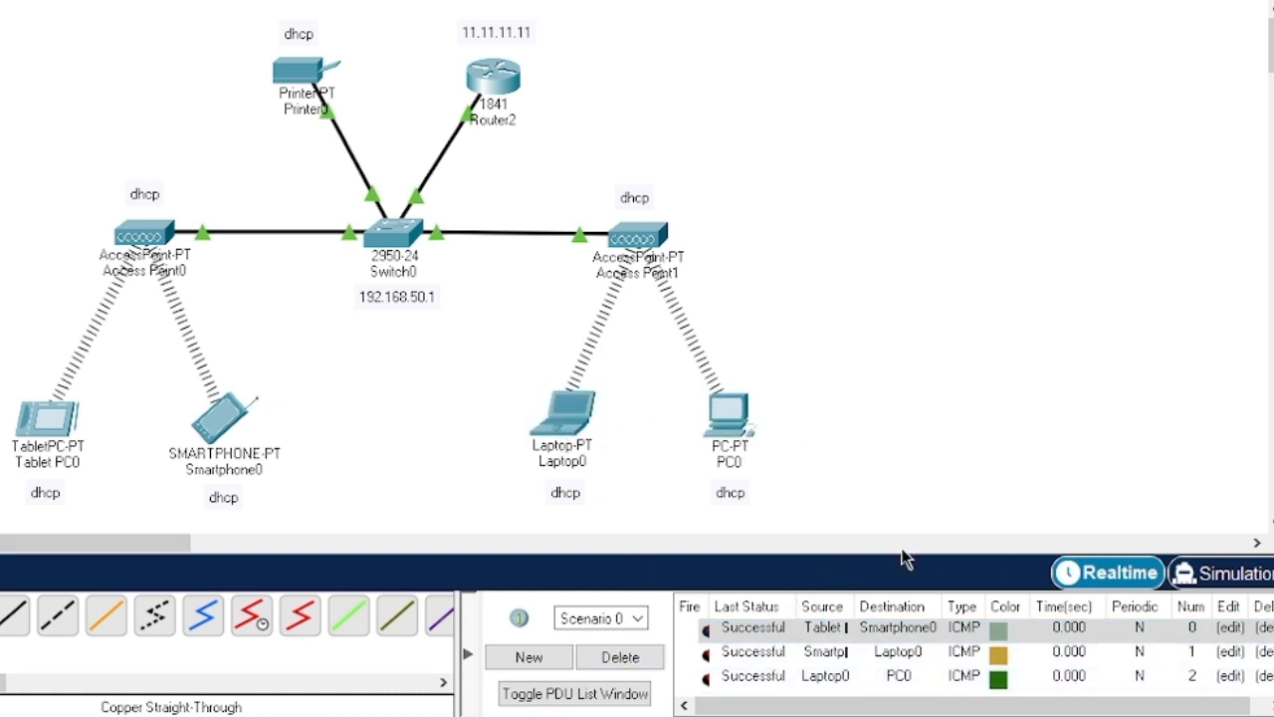
- Delete the ping results from the scenario PDU list
click(638, 661)
click(474, 654)
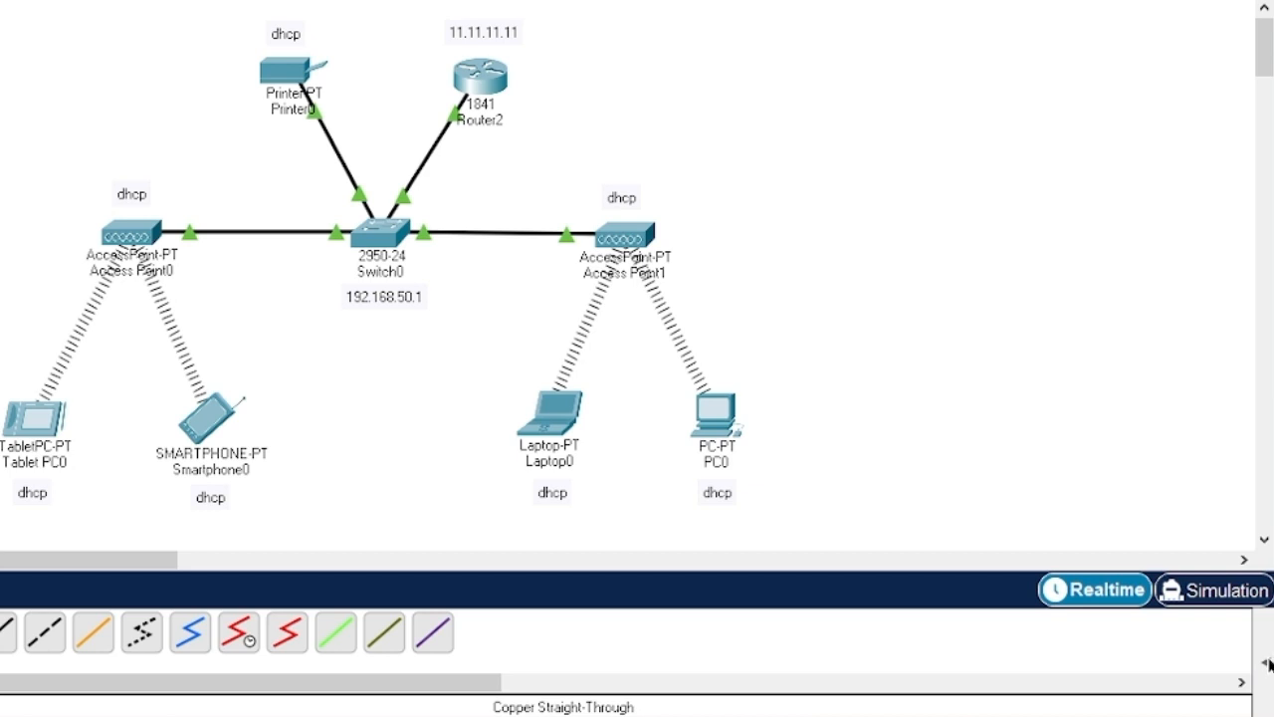
click(1266, 662)
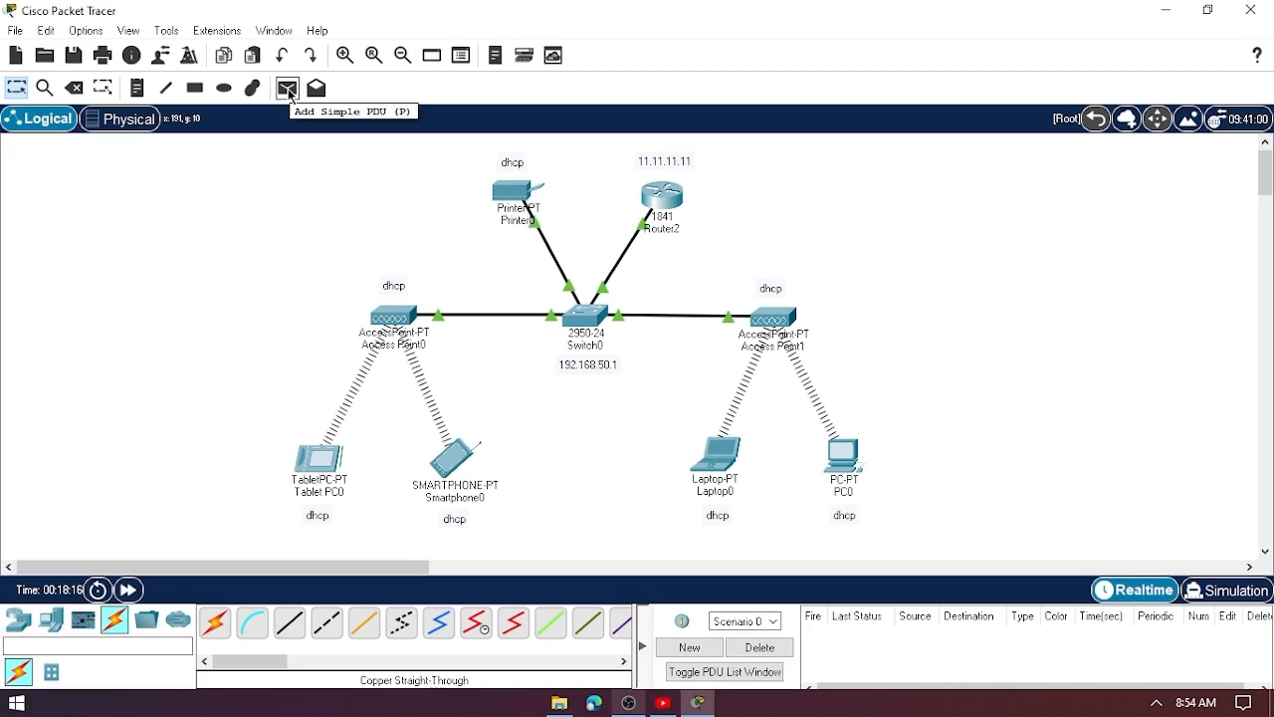
- Send simple PDU pings to Printer0 from Tablet PC0 and Smartphone0
click(288, 89)
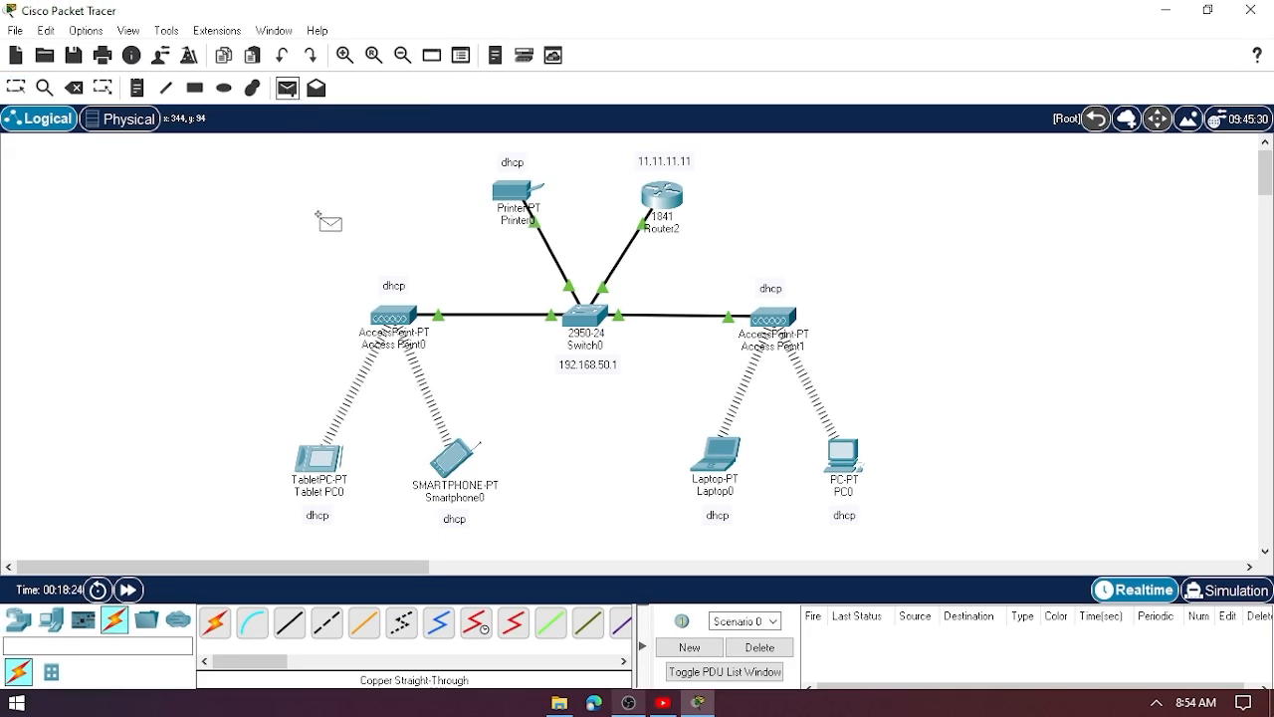
click(319, 458)
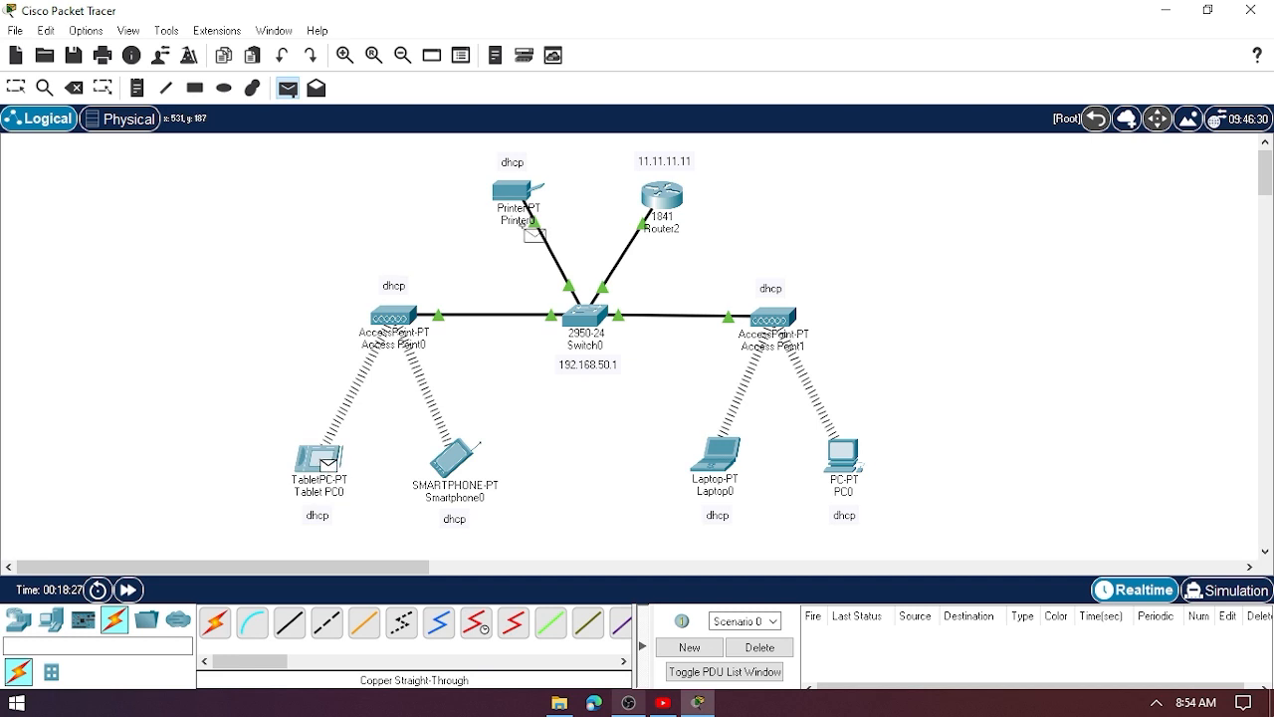
click(523, 192)
click(288, 89)
click(456, 461)
click(518, 189)
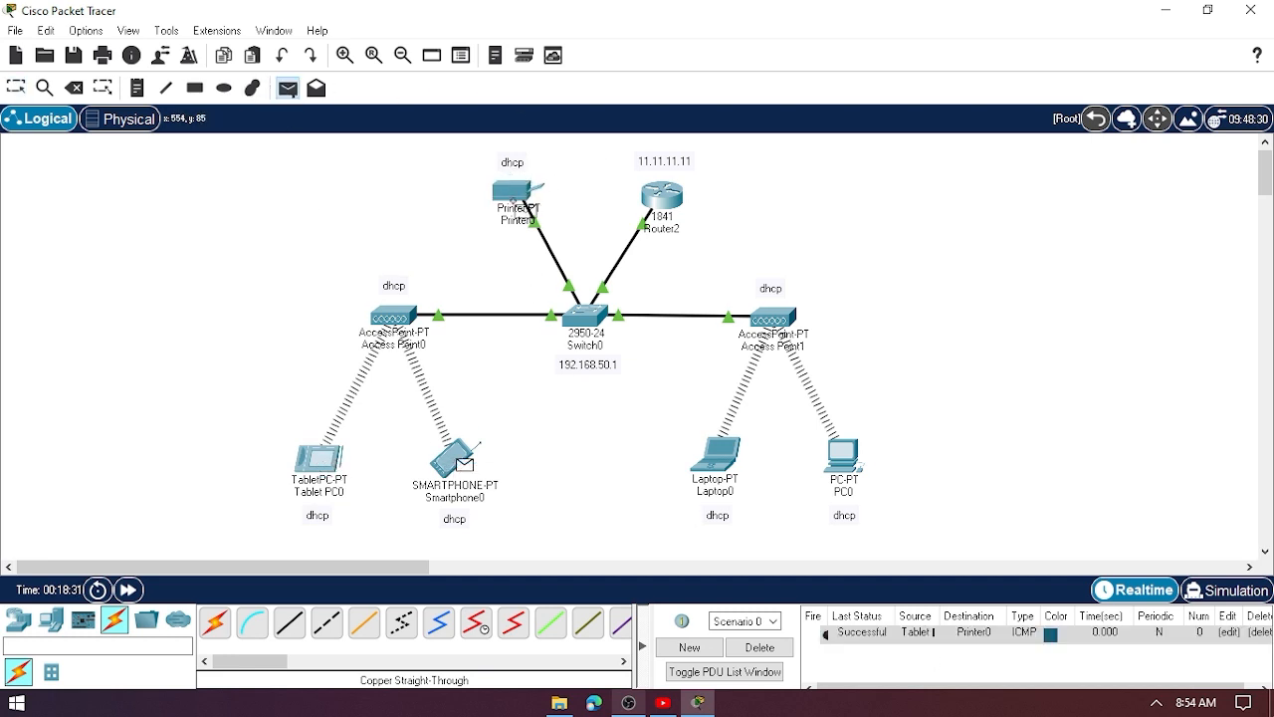
- Send pings to Printer0 from Laptop0 and PC0, then review the Successful results
click(287, 88)
click(715, 453)
click(544, 191)
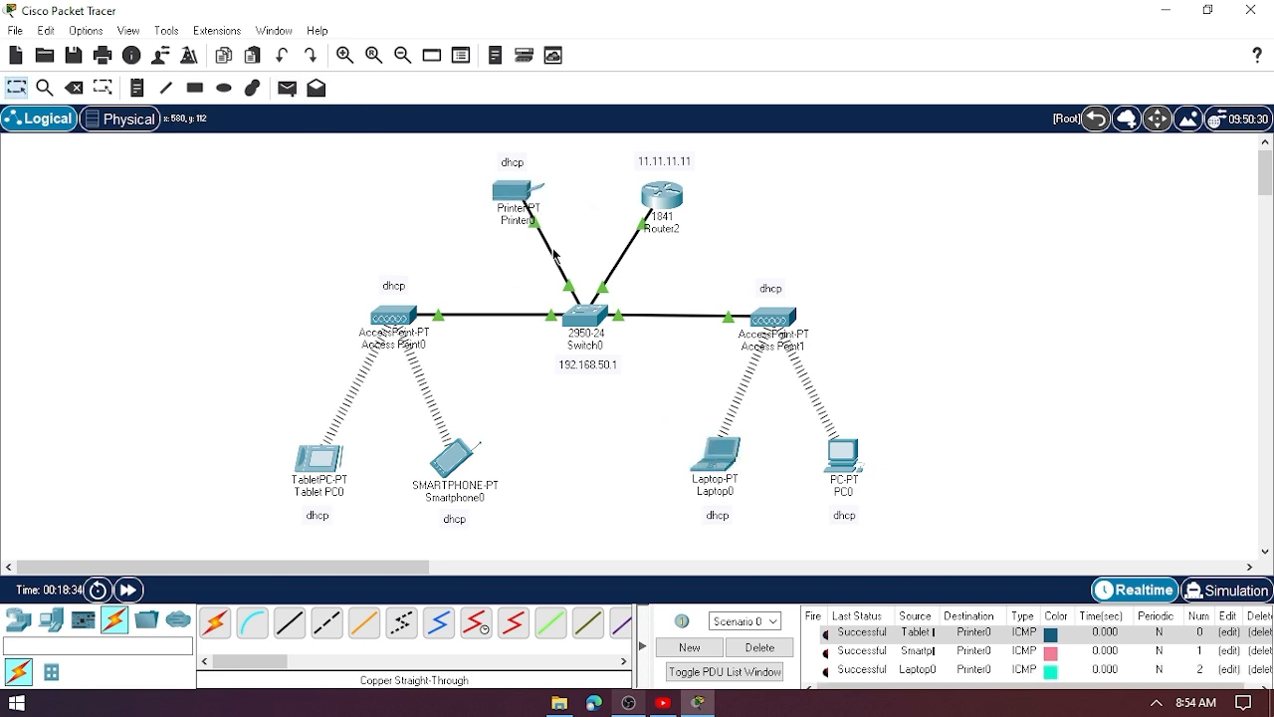
click(288, 89)
click(842, 454)
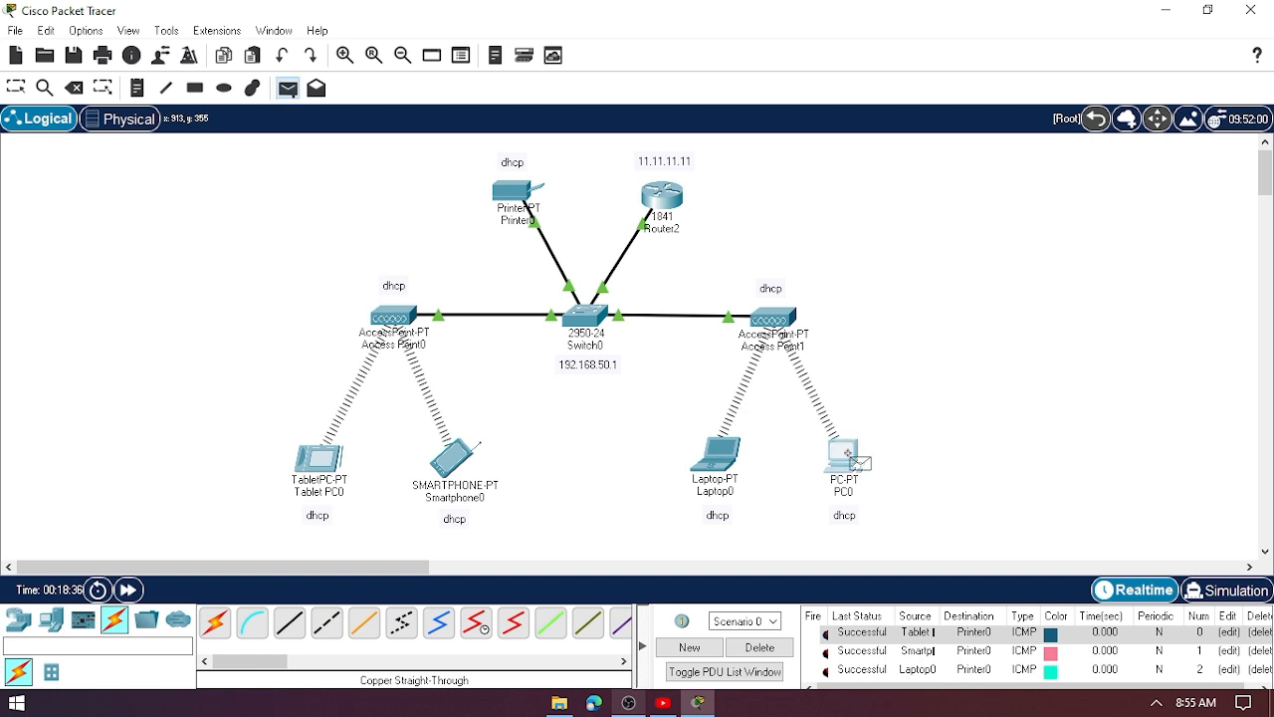
click(536, 204)
scroll(918, 673, down, 1)
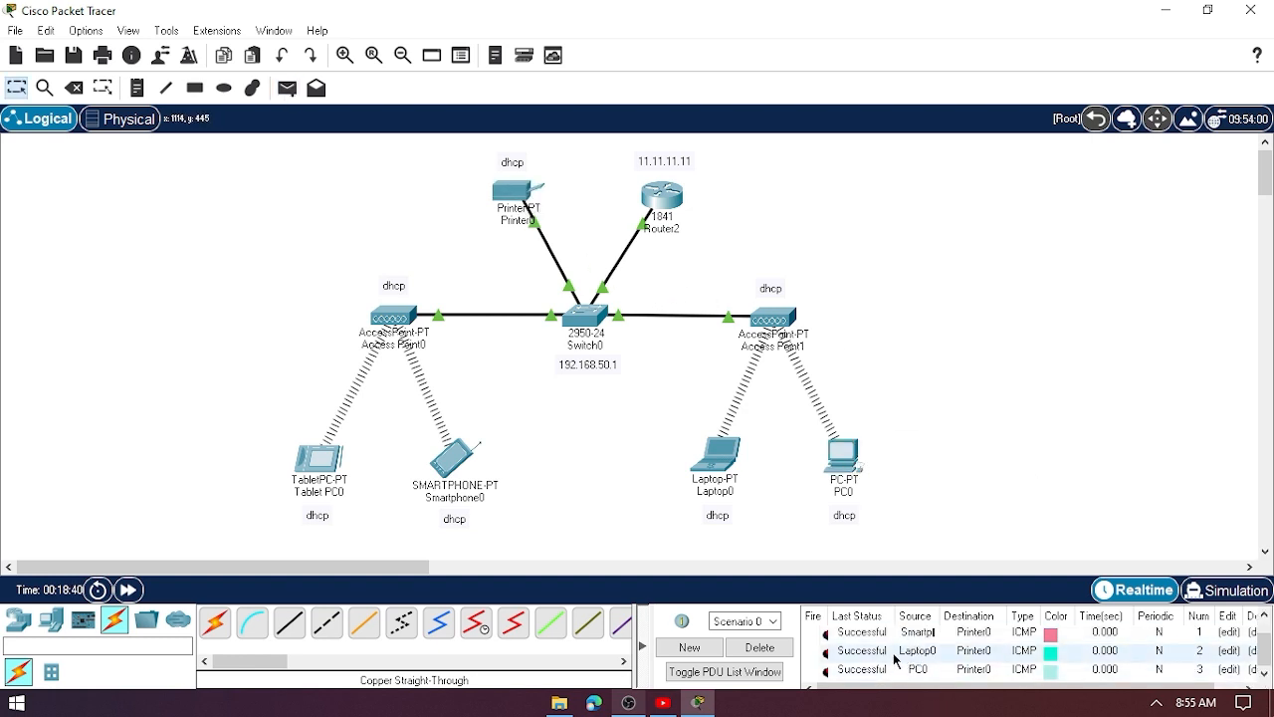